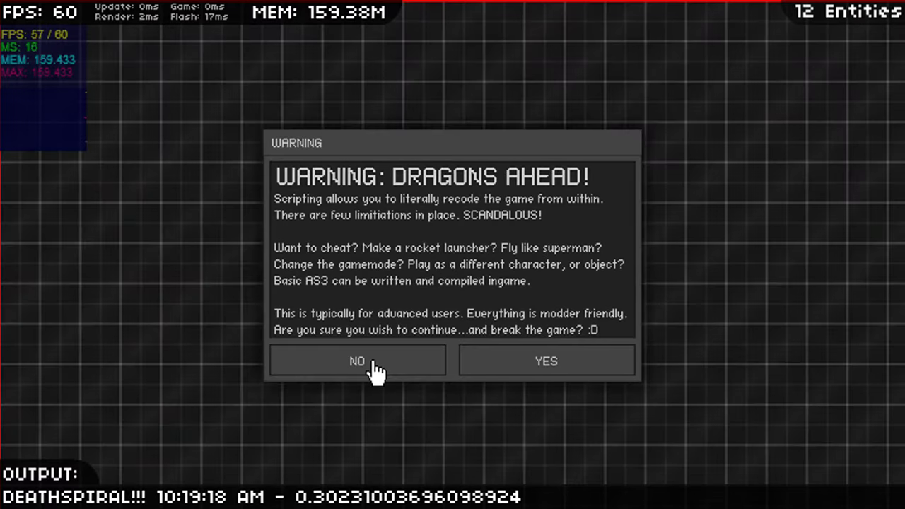
# Accept the scripting warning and clear the Scripting Window and Spawn Menu away from the editor area
pyautogui.click(557, 361)
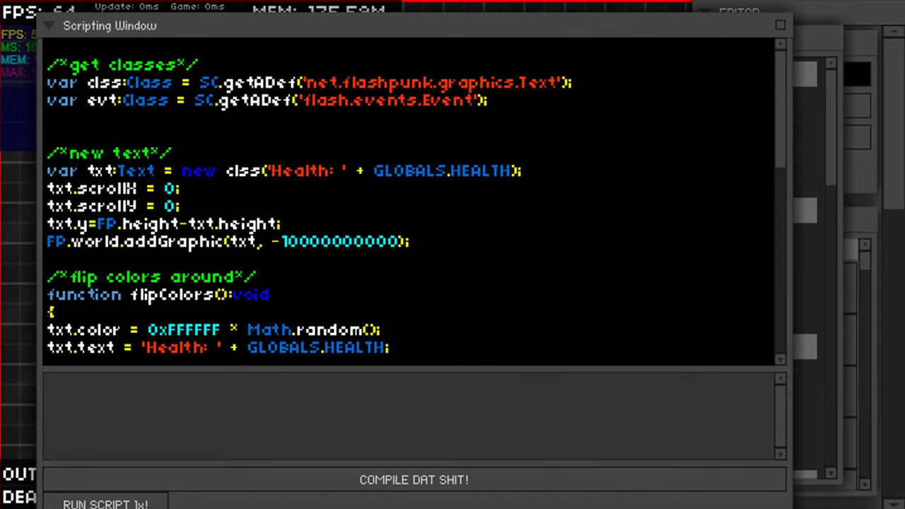
pyautogui.click(50, 29)
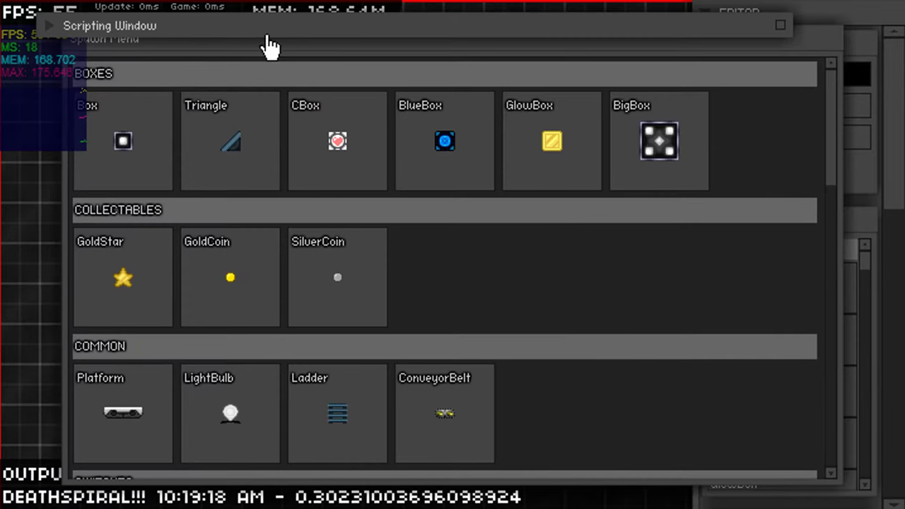
pyautogui.moveTo(268, 36); pyautogui.dragTo(493, 359)
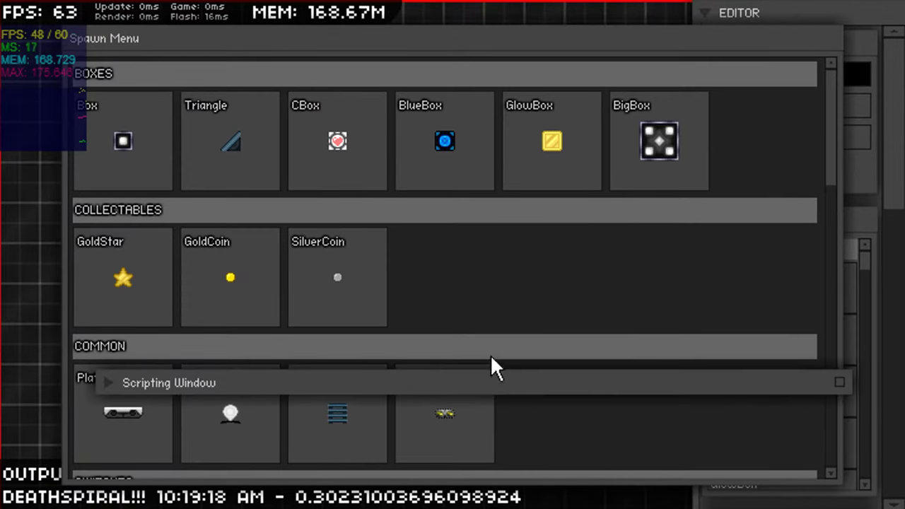
pyautogui.click(61, 279)
# Load the level from the existing level data and close the collapsed Scripting Window
pyautogui.moveTo(887, 210); pyautogui.dragTo(874, 497)
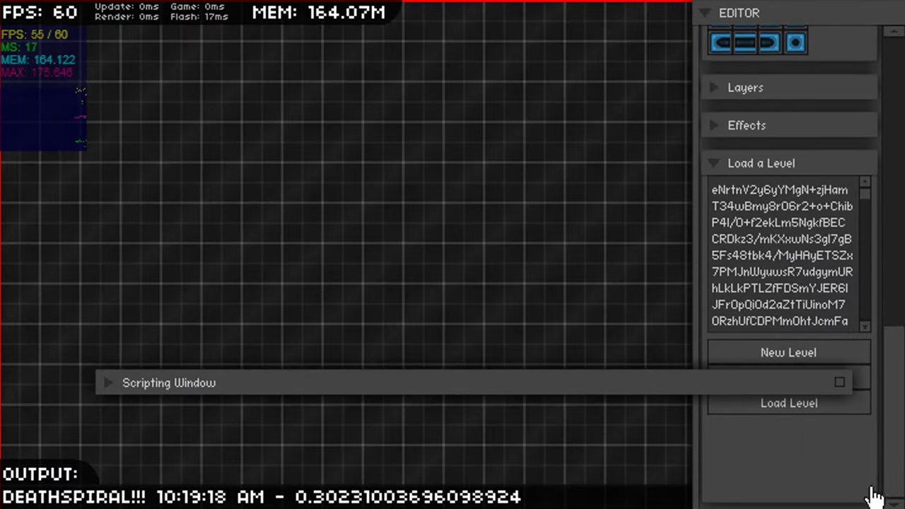
pyautogui.click(789, 405)
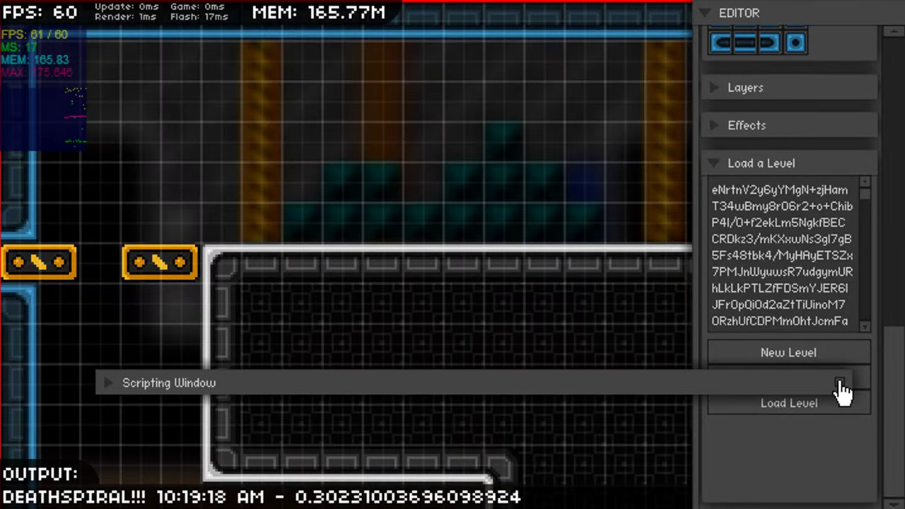
pyautogui.click(839, 386)
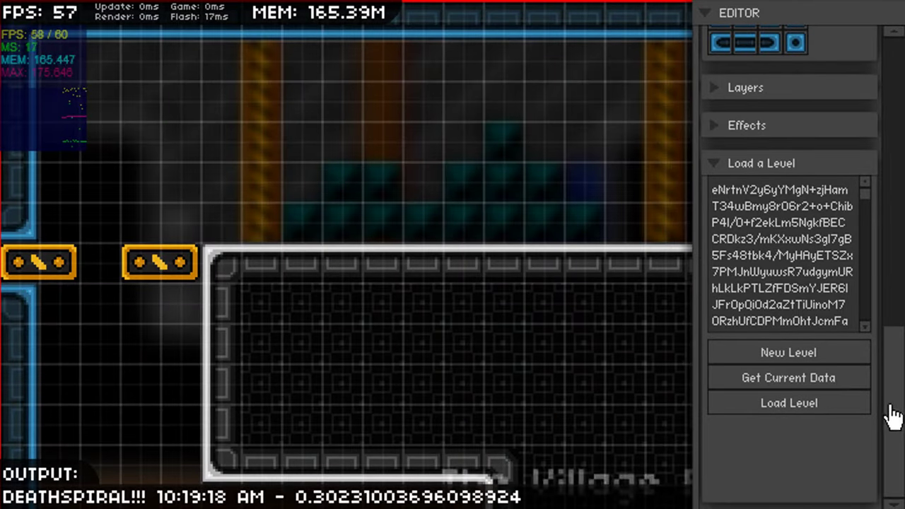
# Make the level's fog, lights and bloom layers visible and try Overbright Lights on and off
pyautogui.moveTo(896, 417); pyautogui.dragTo(902, 258)
pyautogui.moveTo(902, 206); pyautogui.dragTo(901, 159)
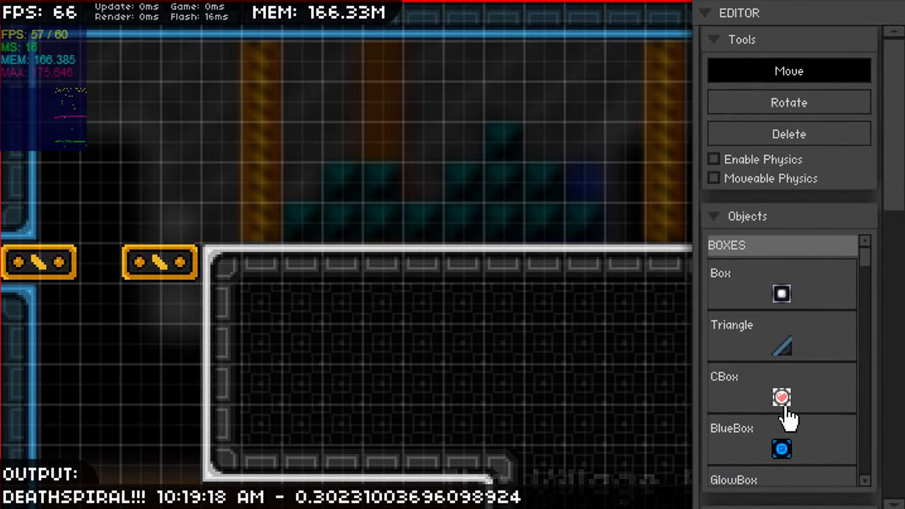
pyautogui.moveTo(901, 233)
pyautogui.mouseDown()
pyautogui.moveTo(901, 373)
pyautogui.moveTo(893, 377)
pyautogui.mouseUp()
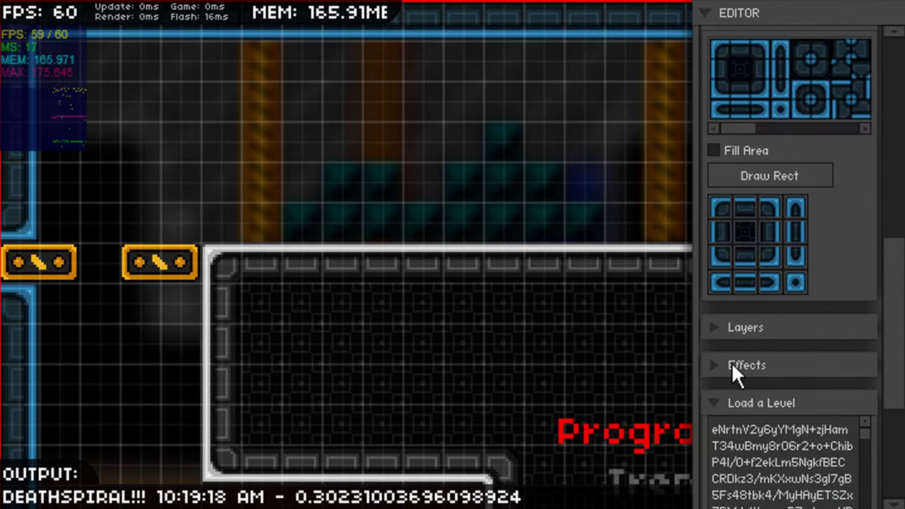
pyautogui.click(717, 330)
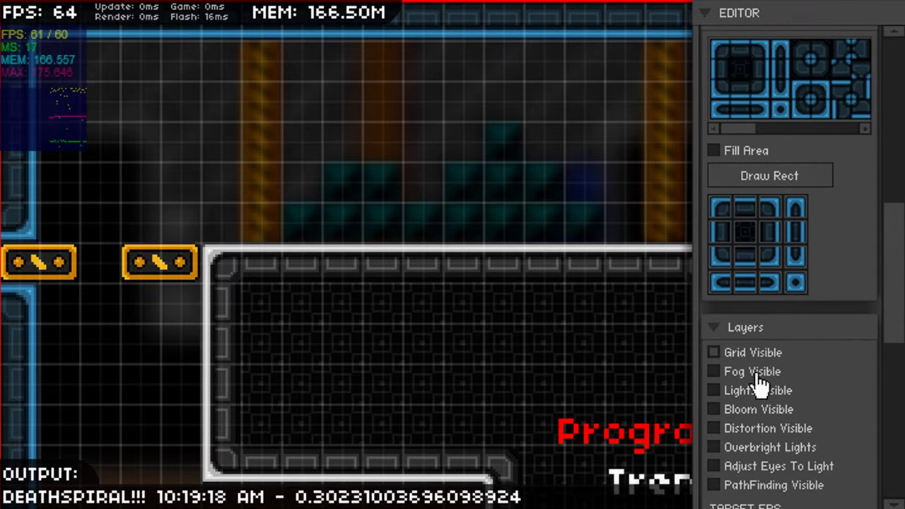
pyautogui.click(757, 373)
pyautogui.click(763, 390)
pyautogui.click(762, 407)
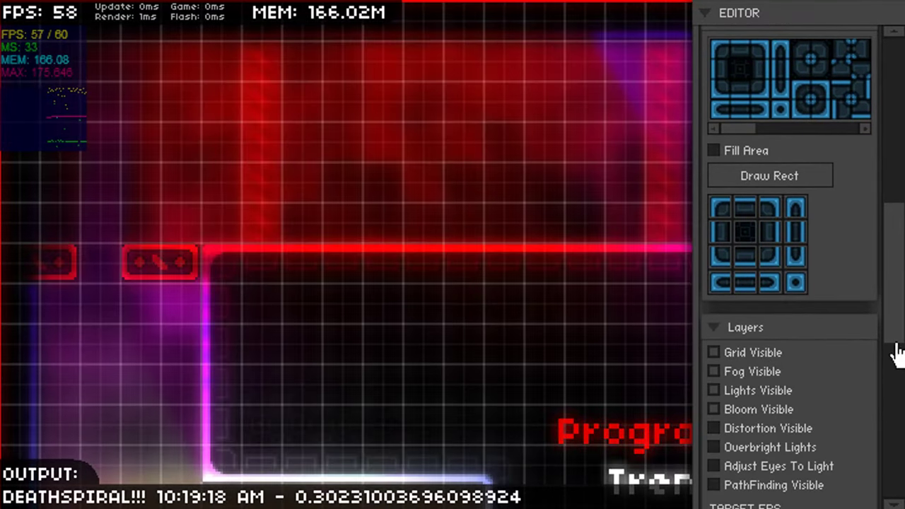
pyautogui.click(785, 446)
pyautogui.click(784, 445)
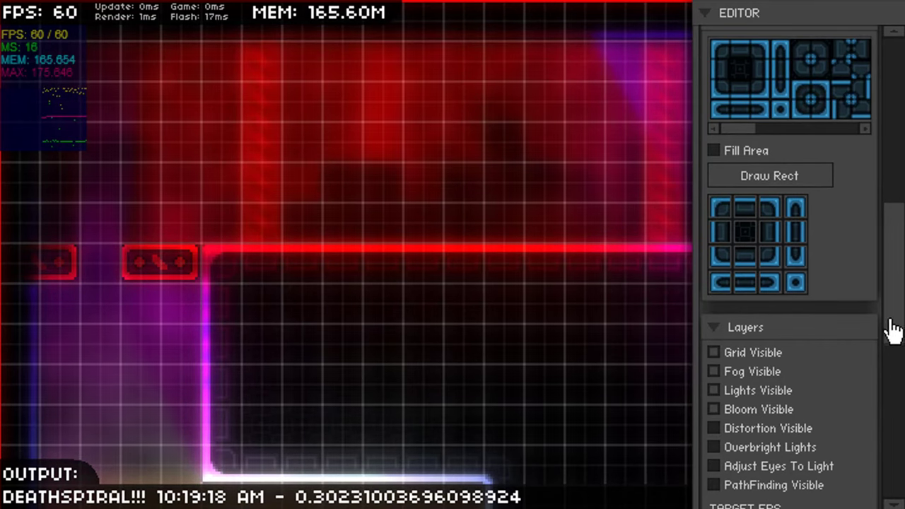
# Expand the Effects settings and try the colorize strength, ending at 0.0
pyautogui.moveTo(893, 330); pyautogui.dragTo(882, 485)
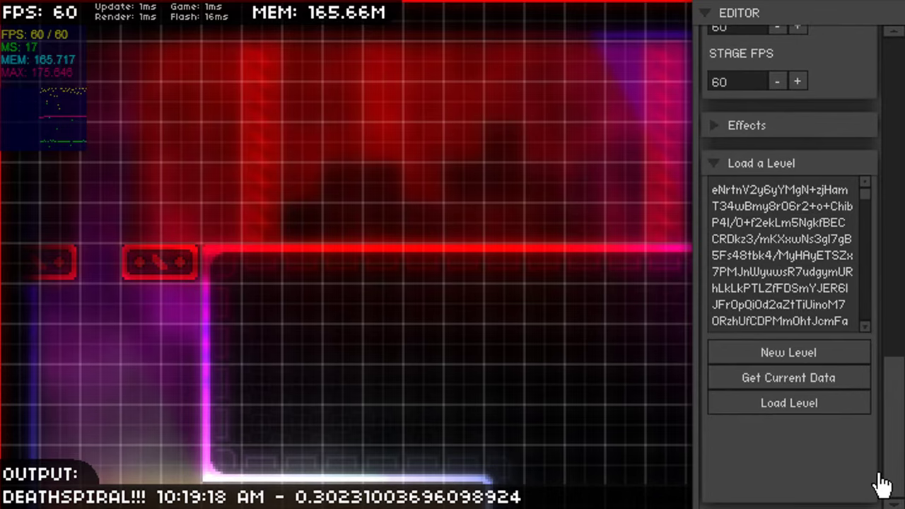
pyautogui.scroll(5, 874, 420)
pyautogui.click(721, 351)
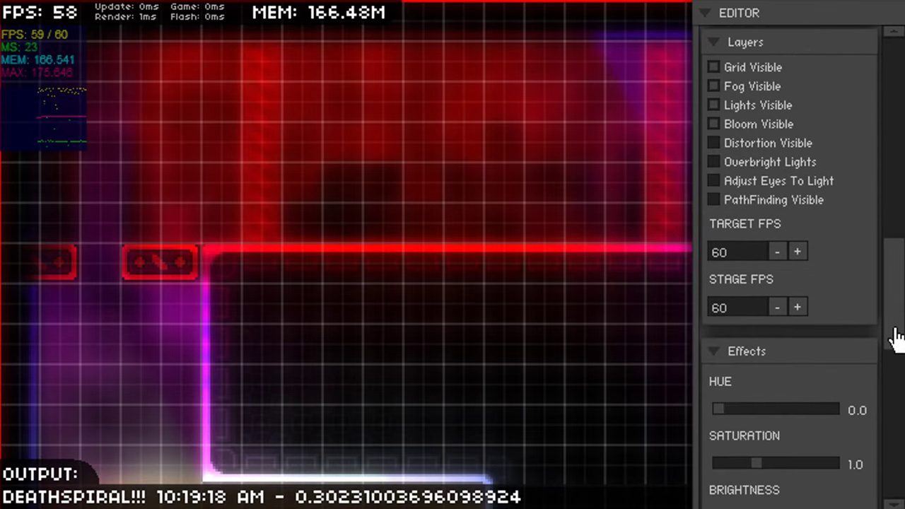
pyautogui.moveTo(896, 338); pyautogui.dragTo(874, 388)
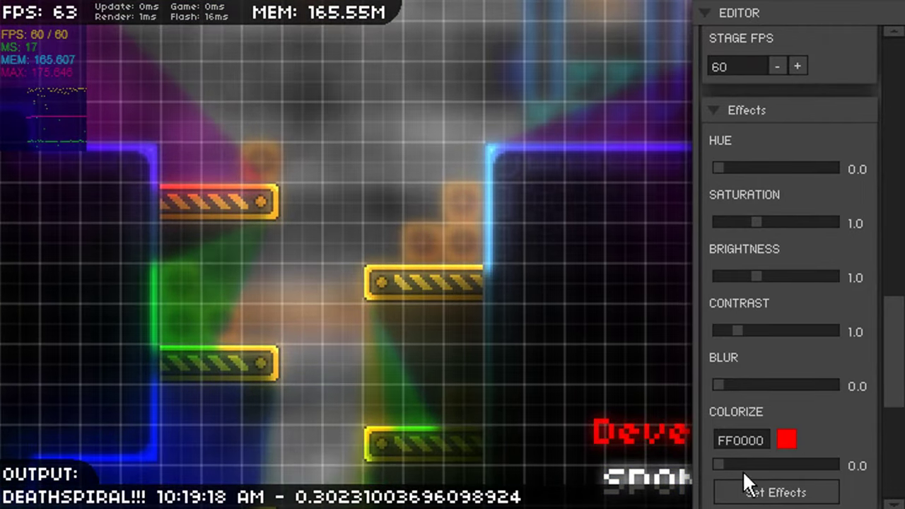
pyautogui.moveTo(726, 464)
pyautogui.mouseDown()
pyautogui.moveTo(859, 484)
pyautogui.moveTo(808, 469)
pyautogui.moveTo(711, 468)
pyautogui.mouseUp()
# Set the colorize colour to yellow FFFF75 and test its strength, returning it to 0.0
pyautogui.click(786, 440)
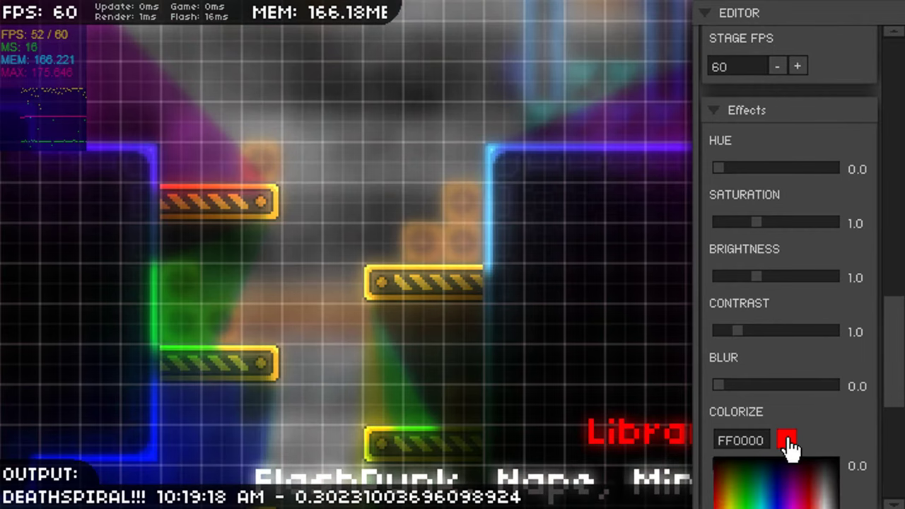
pyautogui.moveTo(897, 400); pyautogui.dragTo(897, 420)
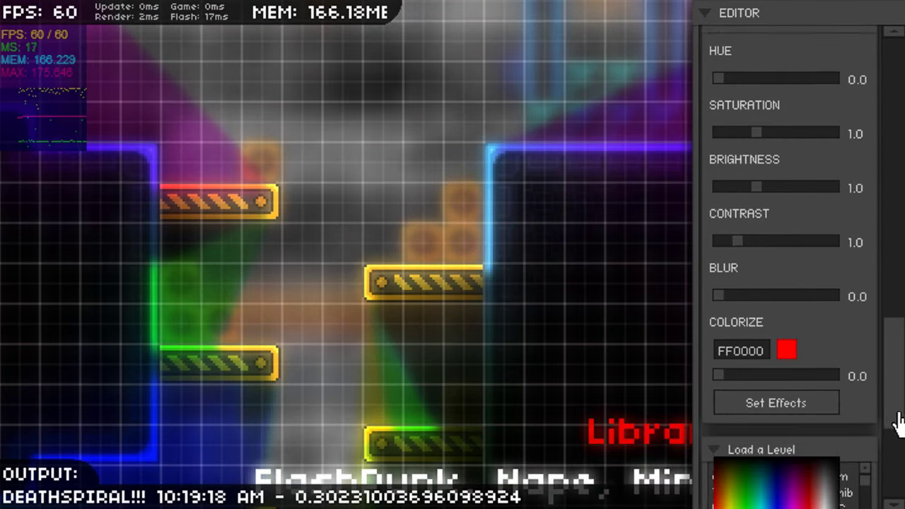
pyautogui.click(787, 325)
pyautogui.click(801, 408)
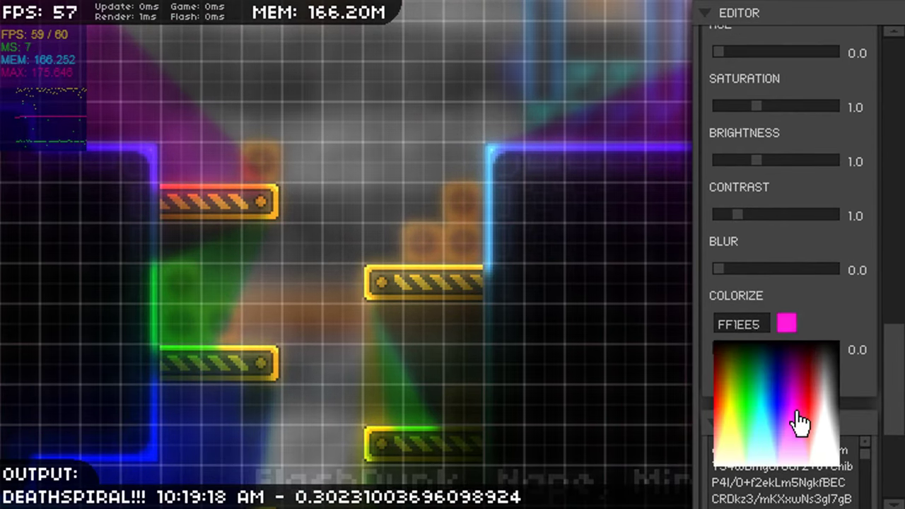
pyautogui.click(758, 426)
pyautogui.click(732, 434)
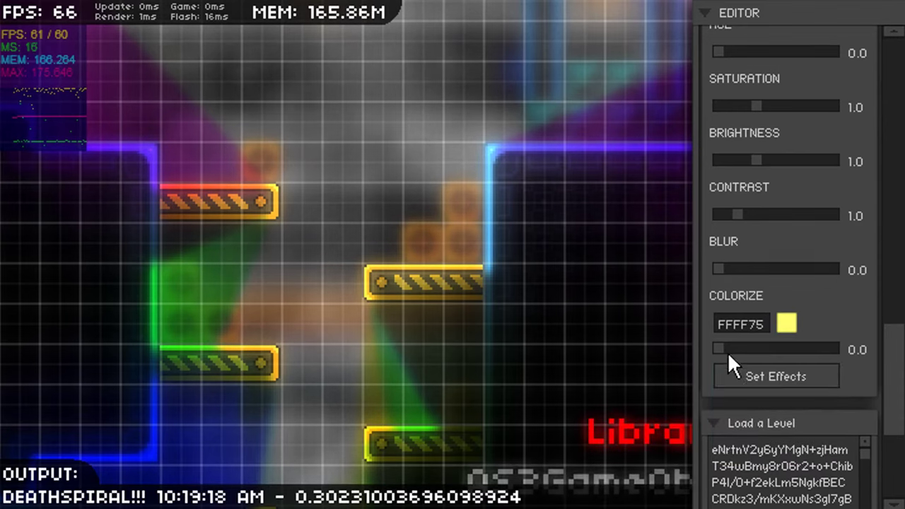
pyautogui.moveTo(814, 354); pyautogui.dragTo(664, 353)
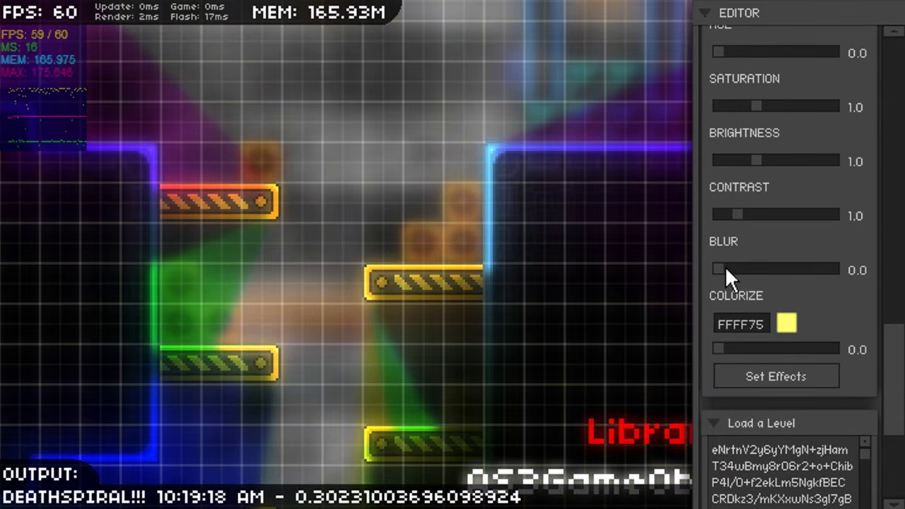
# Try the blur effect at 30.0 and return it to 0.0
pyautogui.moveTo(743, 279); pyautogui.dragTo(898, 286)
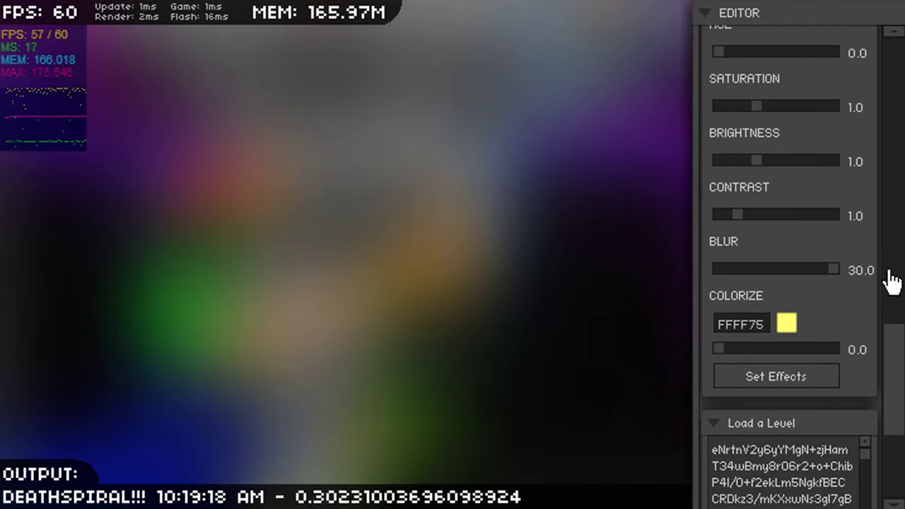
pyautogui.moveTo(796, 285); pyautogui.dragTo(693, 281)
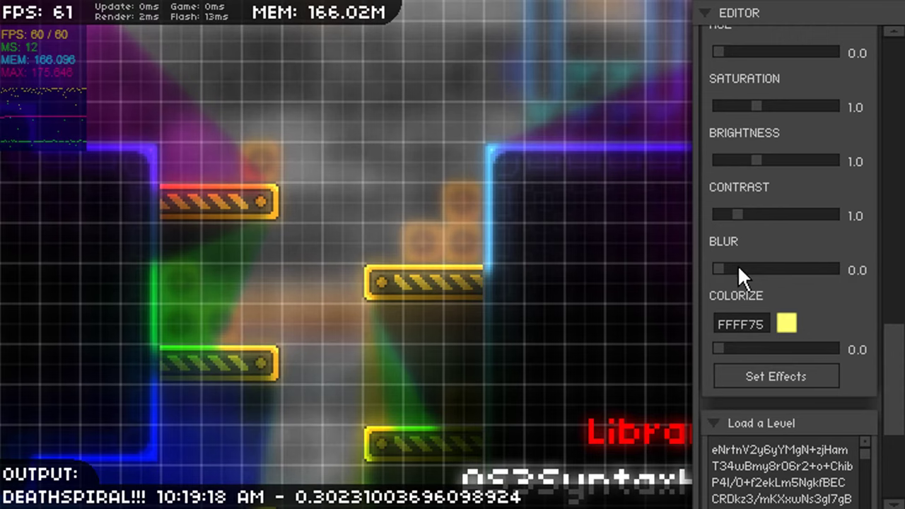
# Set the level's brightness to 1.4, contrast to 1.8 and saturation to 1.8, and try the hue, ending at 0.0
pyautogui.moveTo(739, 216)
pyautogui.mouseDown()
pyautogui.moveTo(760, 216)
pyautogui.moveTo(714, 216)
pyautogui.moveTo(733, 216)
pyautogui.mouseUp()
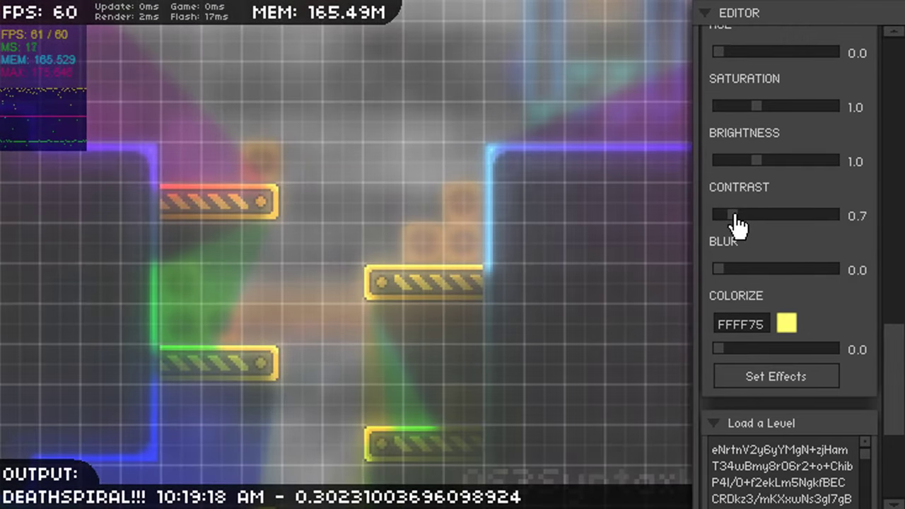
pyautogui.moveTo(760, 164); pyautogui.dragTo(773, 164)
pyautogui.moveTo(733, 215); pyautogui.dragTo(754, 215)
pyautogui.moveTo(757, 106); pyautogui.dragTo(791, 109)
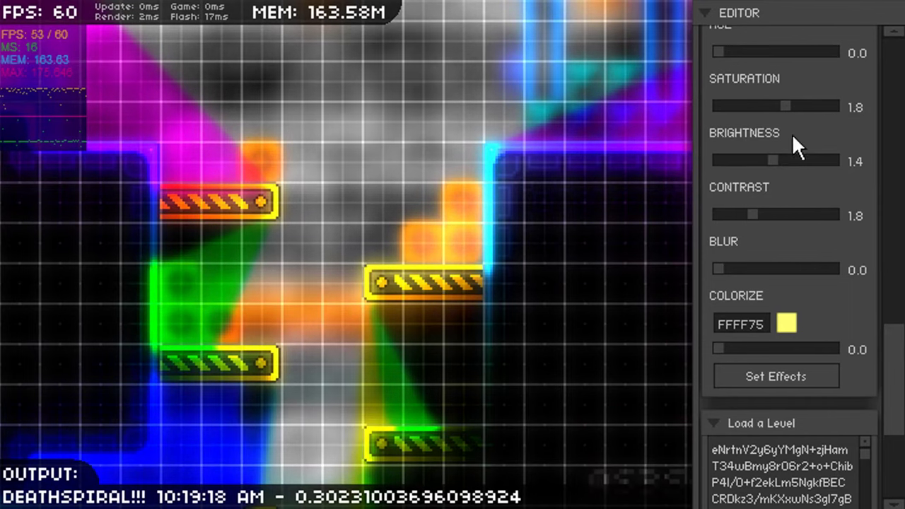
pyautogui.moveTo(899, 367); pyautogui.dragTo(901, 333)
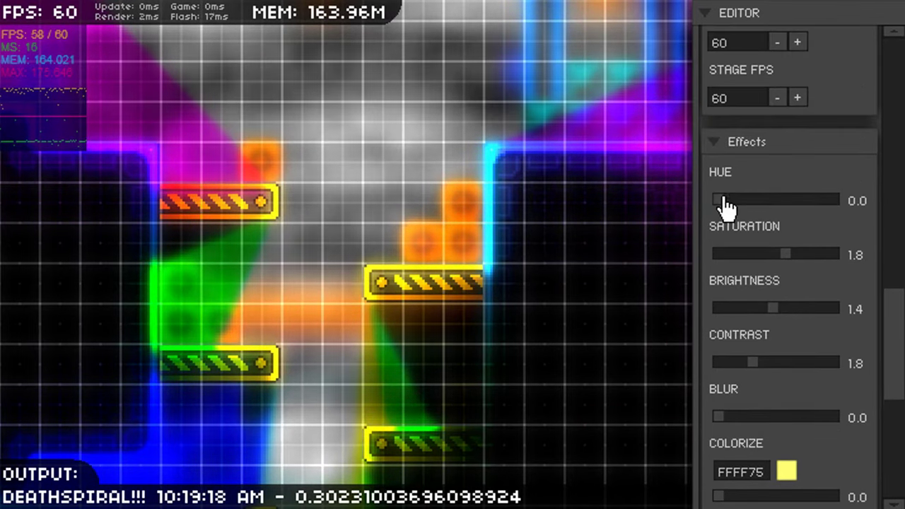
pyautogui.moveTo(723, 207); pyautogui.dragTo(631, 180)
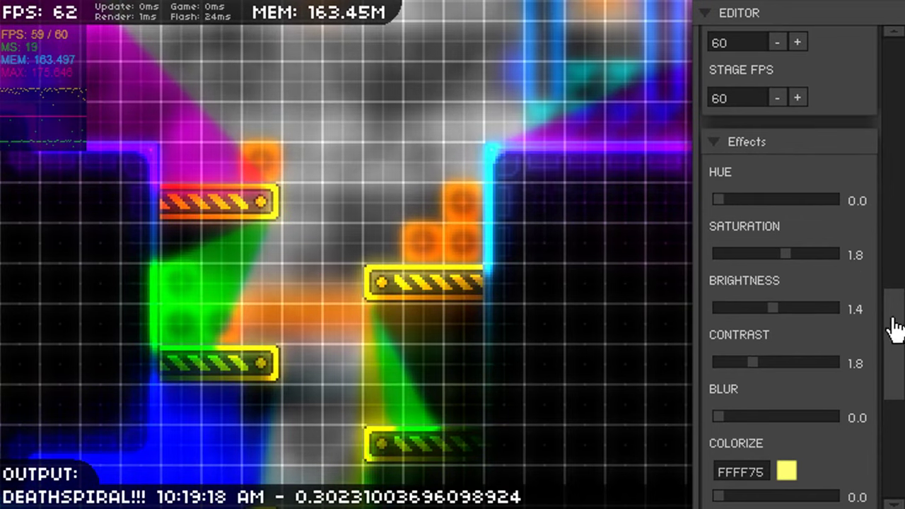
# Hide the editor grid over the level
pyautogui.moveTo(895, 329); pyautogui.dragTo(899, 197)
pyautogui.click(757, 421)
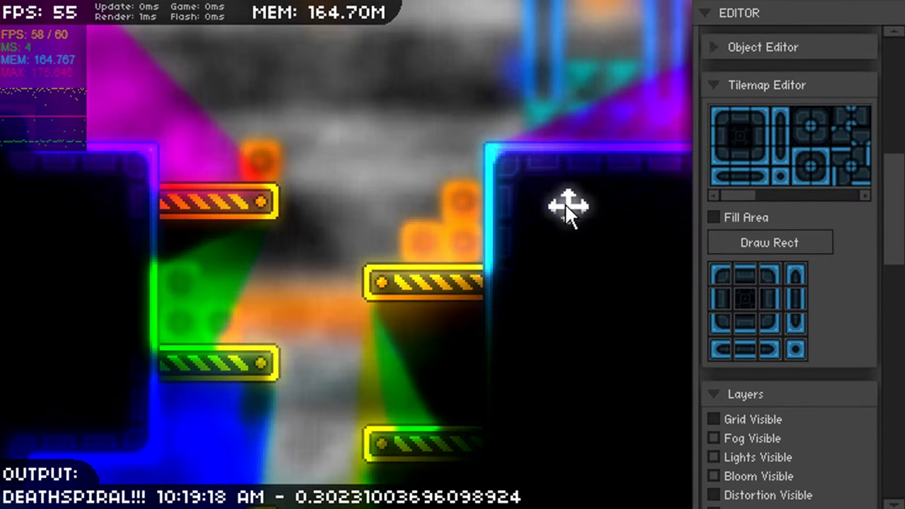
# Examine how the lighting and colour effects look across different areas and depth layers of the level
pyautogui.press('d')
pyautogui.press('s')
pyautogui.press('a')
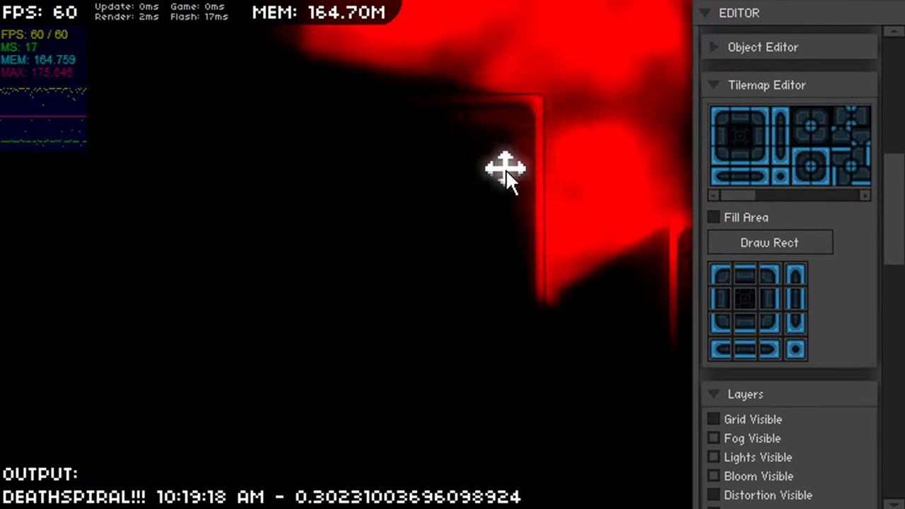
pyautogui.press('w')
pyautogui.press('s')
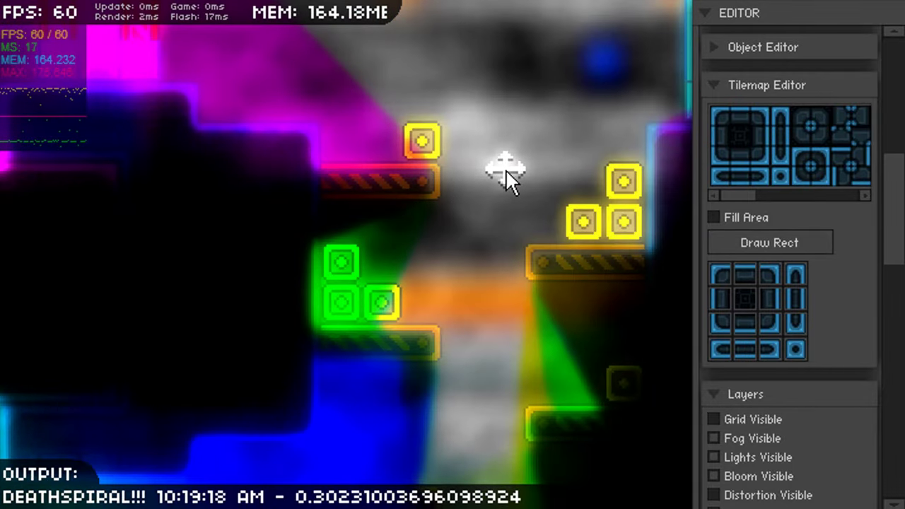
pyautogui.press('d')
pyautogui.press('w')
pyautogui.scroll(-1, 504, 180)
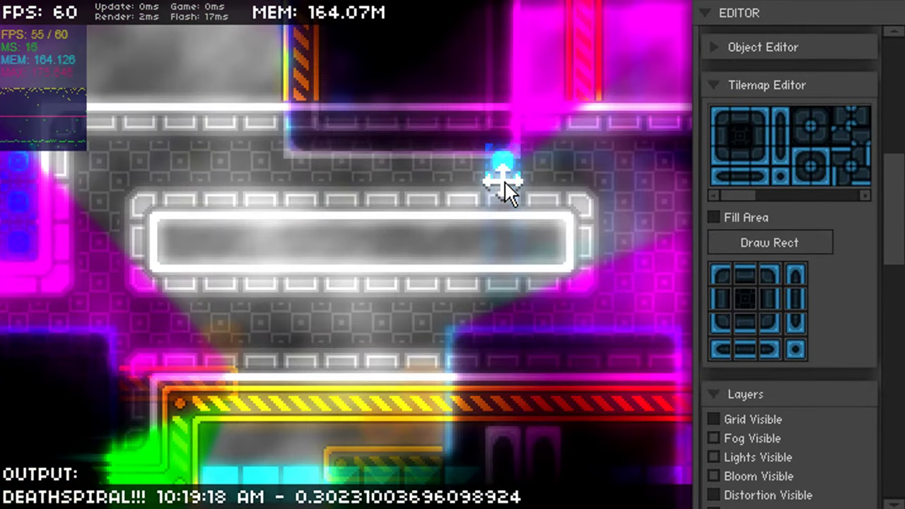
pyautogui.press('a')
pyautogui.scroll(1, 504, 180)
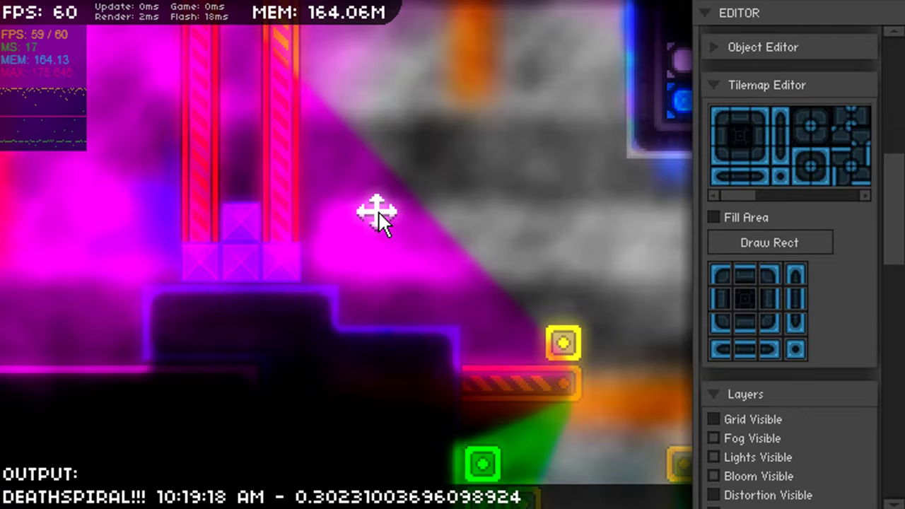
pyautogui.press('Right')
pyautogui.press('s')
pyautogui.scroll(-1, 359, 324)
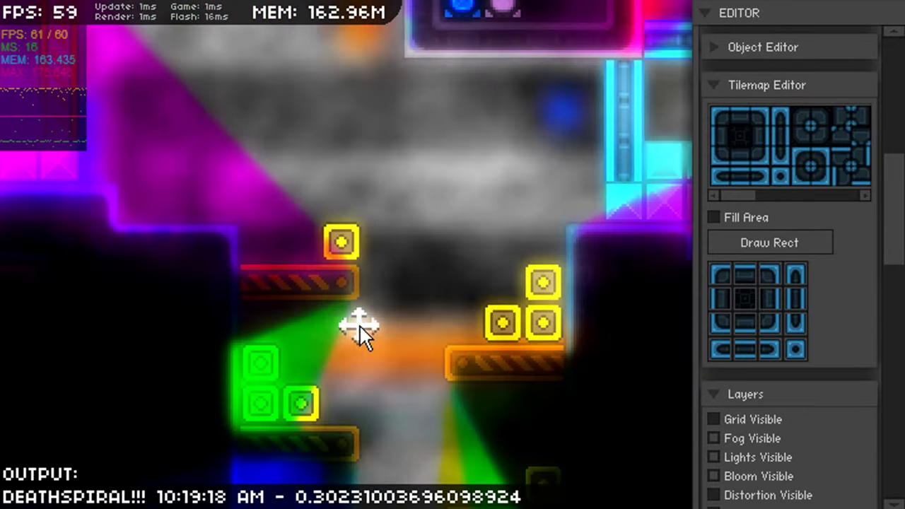
pyautogui.scroll(-1, 356, 311)
pyautogui.scroll(1, 368, 292)
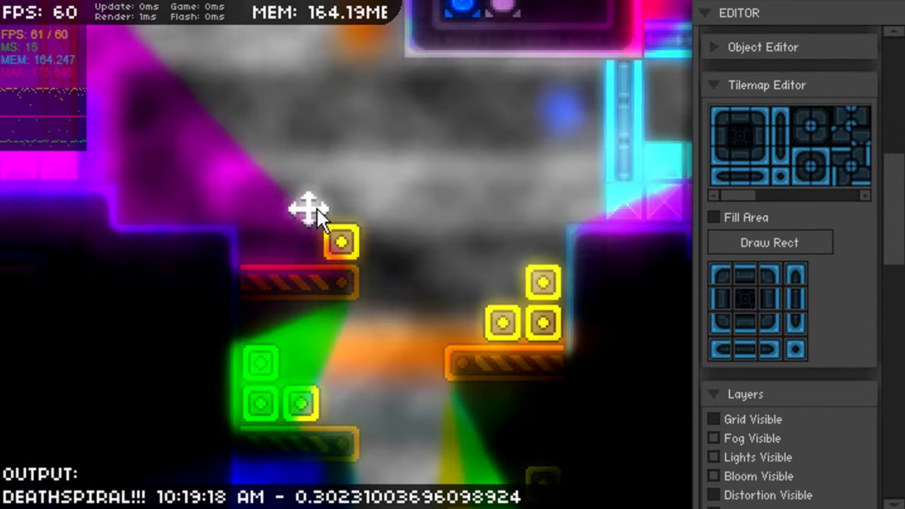
pyautogui.scroll(1, 382, 229)
pyautogui.press('Up')
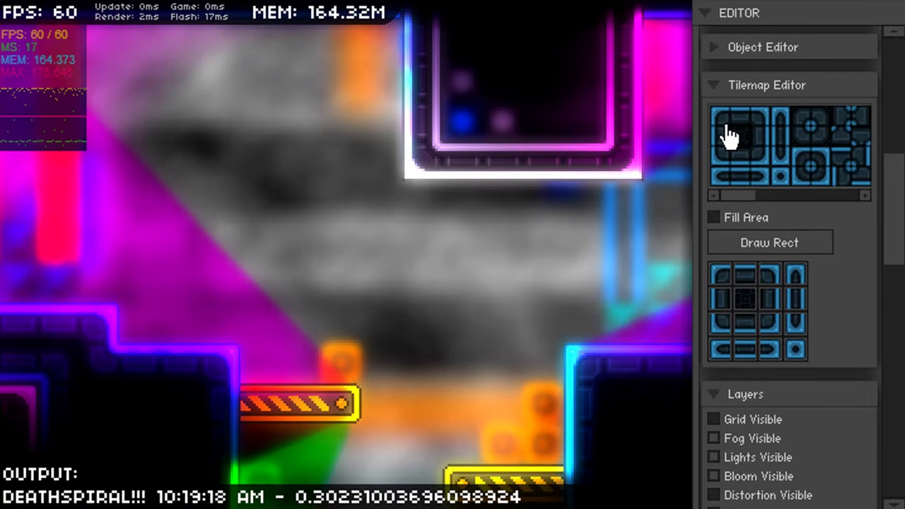
# Draw a five-by-three rectangle of tiles in the open space above the two blocks, with a single tile and a two-tile strip at its sides
pyautogui.click(381, 267)
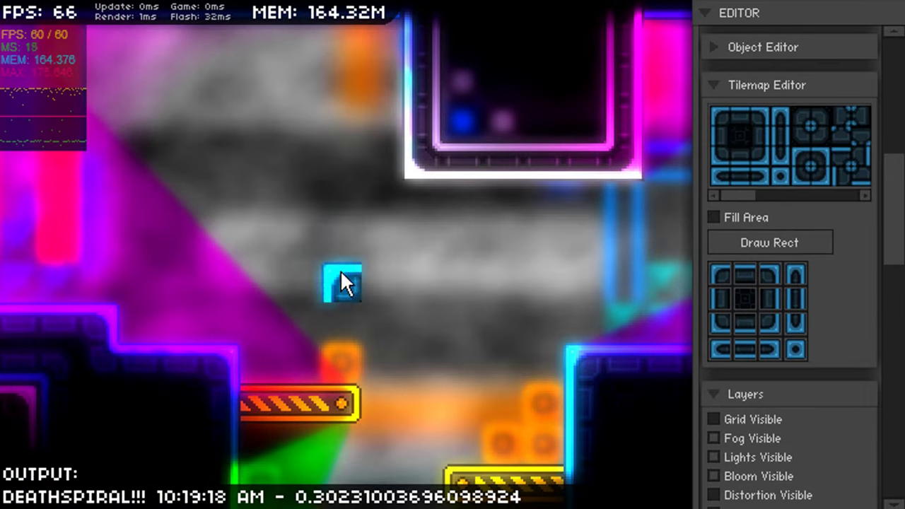
pyautogui.press('Down')
pyautogui.press('Right')
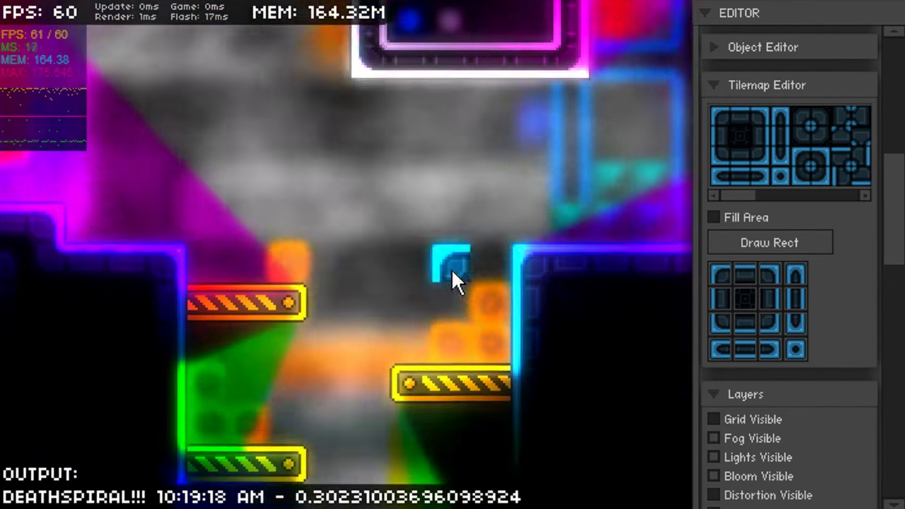
pyautogui.press('Up')
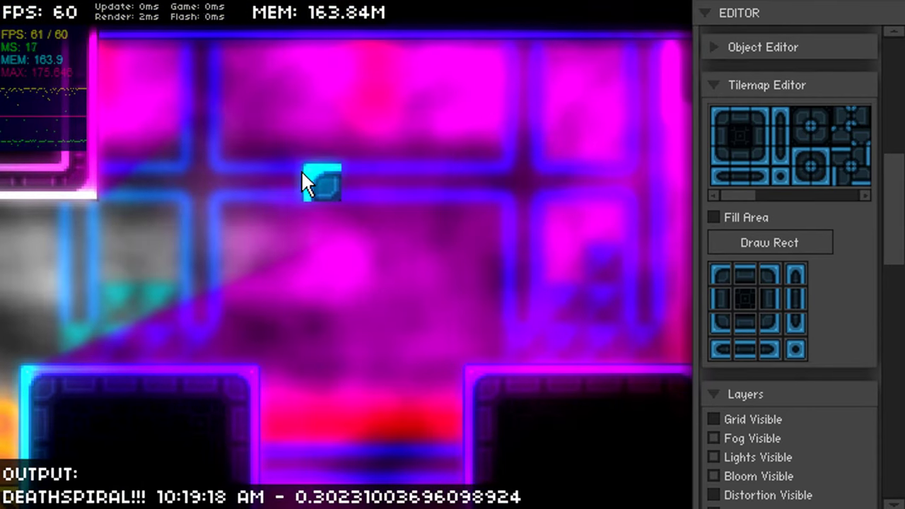
pyautogui.moveTo(291, 180); pyautogui.dragTo(438, 258)
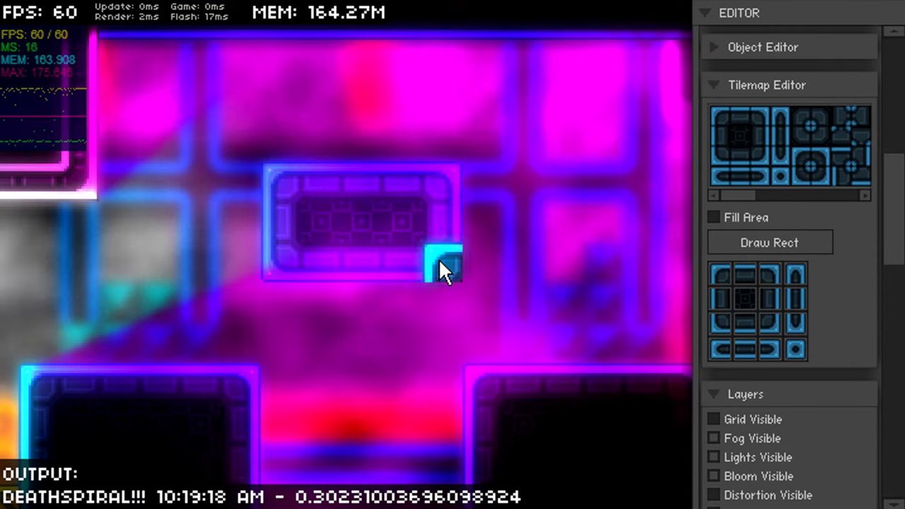
pyautogui.click(228, 212)
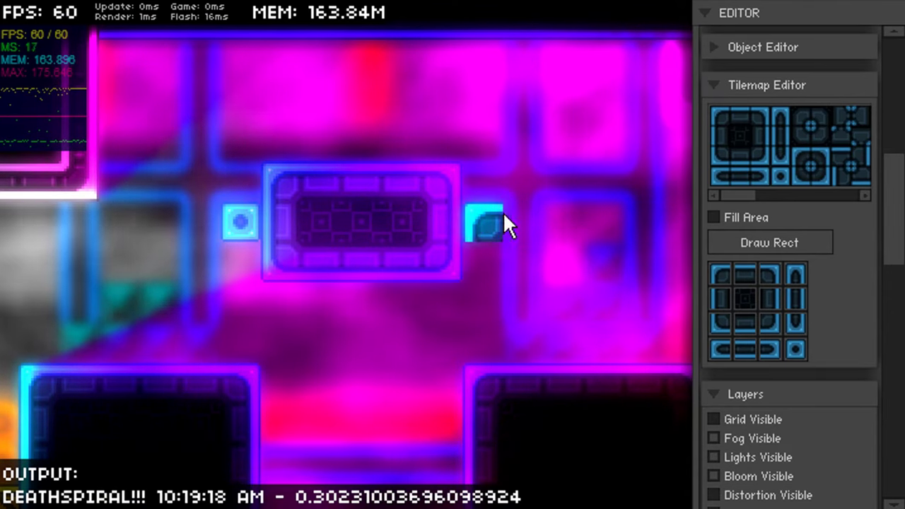
pyautogui.moveTo(522, 212); pyautogui.dragTo(470, 212)
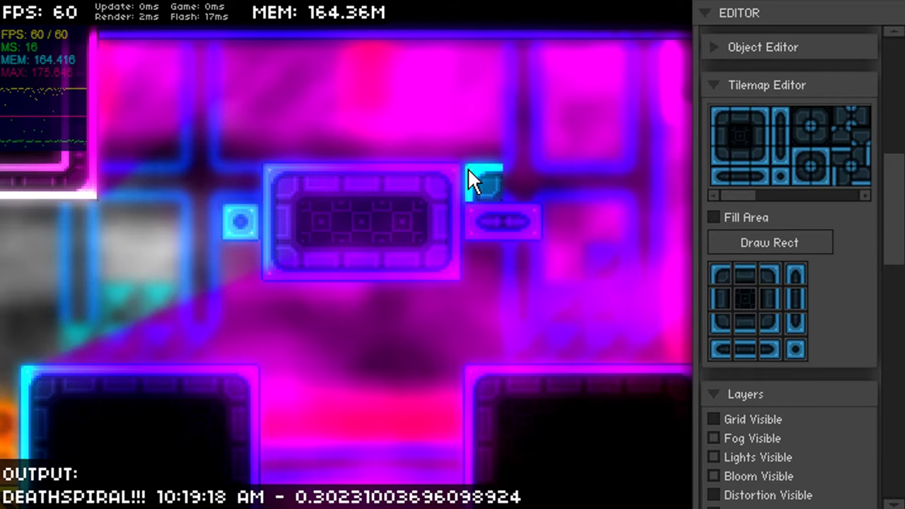
# Turn off the visibility of the fog, lights and bloom layers
pyautogui.press('a')
pyautogui.press('s')
pyautogui.press('d')
pyautogui.moveTo(301, 144); pyautogui.dragTo(285, 218)
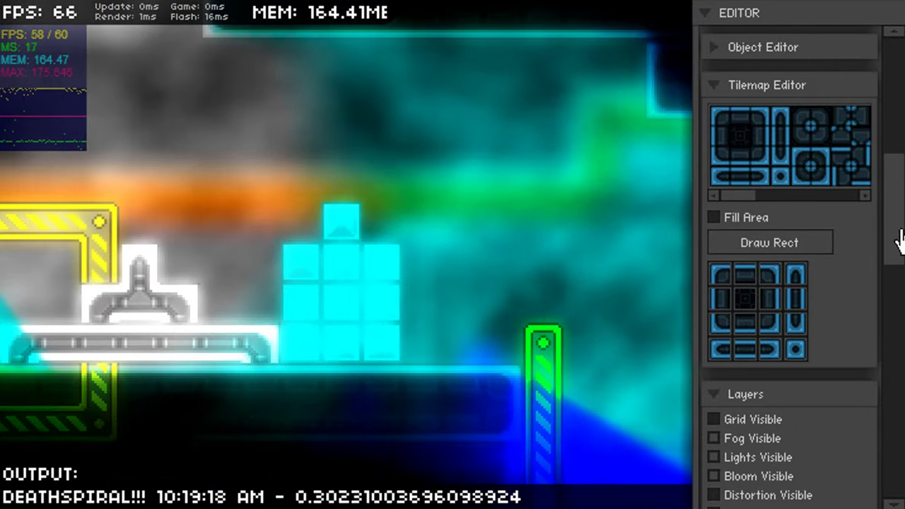
pyautogui.scroll(-3, 841, 276)
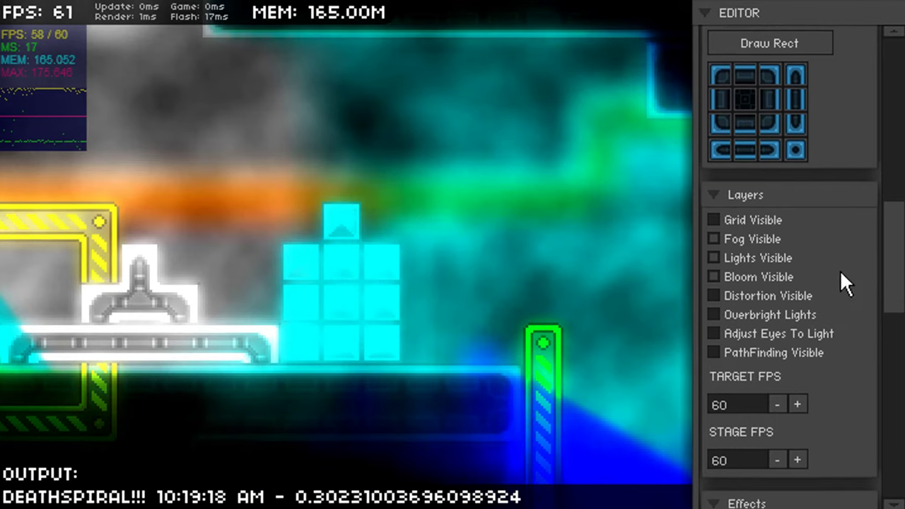
pyautogui.click(742, 242)
pyautogui.click(749, 260)
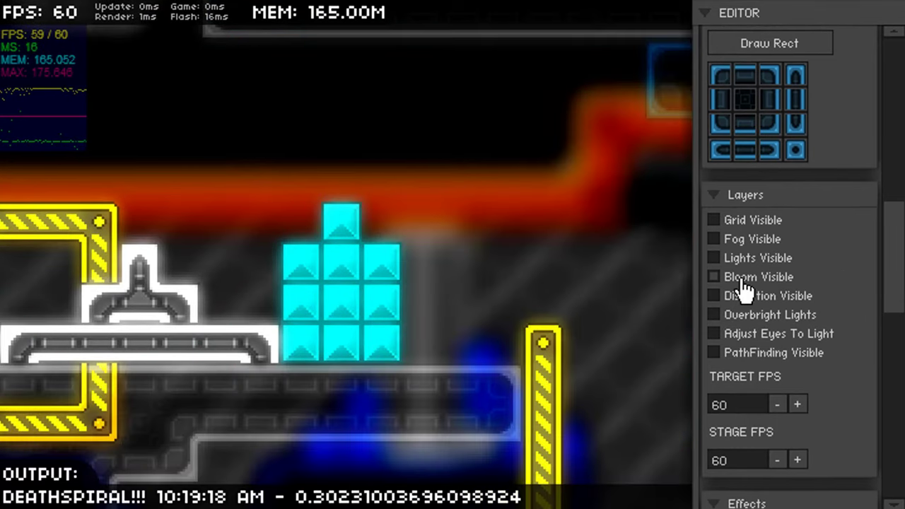
pyautogui.click(743, 278)
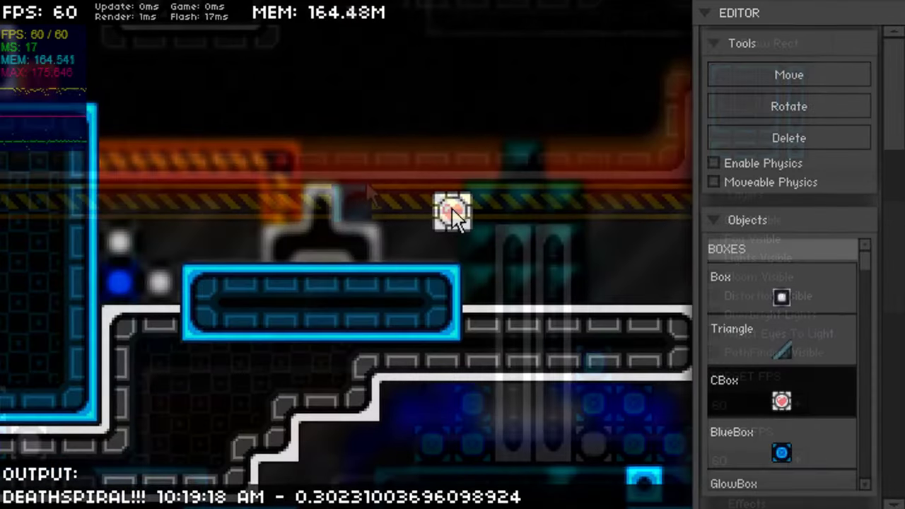
# Scatter CBox objects above the blue block and the white-edged platform beside it
pyautogui.click(441, 149)
pyautogui.click(523, 202)
pyautogui.click(576, 287)
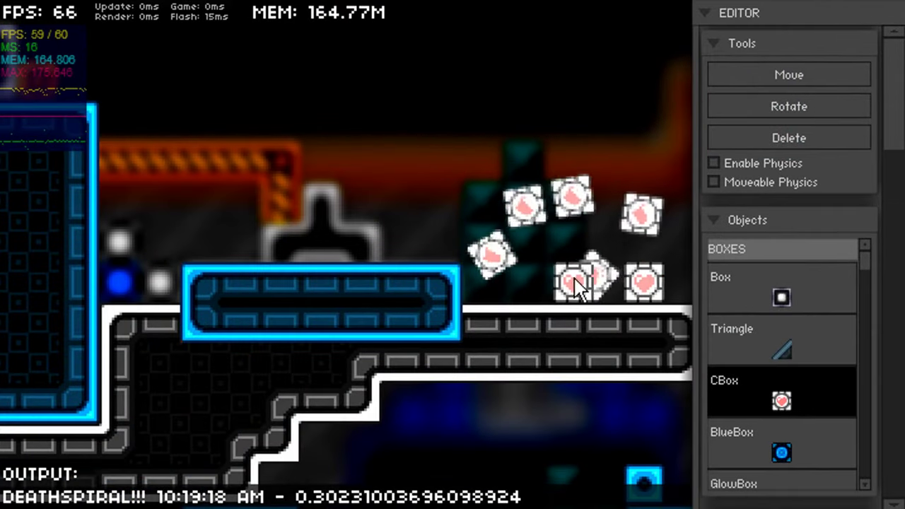
pyautogui.moveTo(326, 132); pyautogui.dragTo(199, 142)
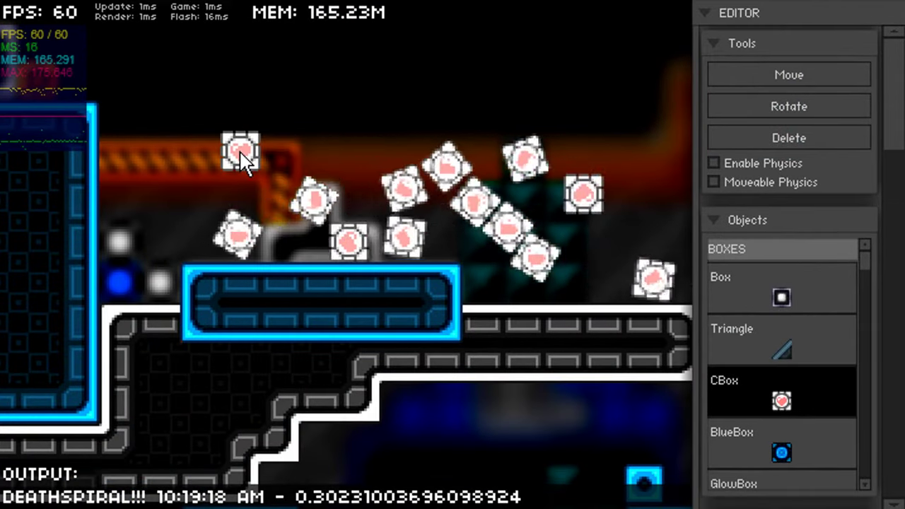
# Pile many more CBox objects over the blue block and the adjoining platform
pyautogui.press('d')
pyautogui.press('w')
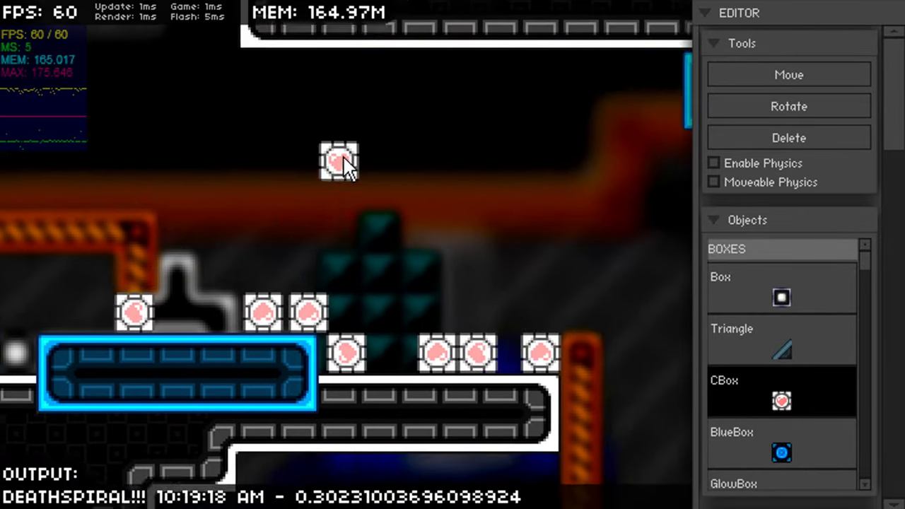
pyautogui.press('a')
pyautogui.moveTo(467, 183)
pyautogui.mouseDown()
pyautogui.moveTo(261, 205)
pyautogui.moveTo(467, 238)
pyautogui.moveTo(306, 239)
pyautogui.moveTo(199, 274)
pyautogui.mouseUp()
pyautogui.press('a')
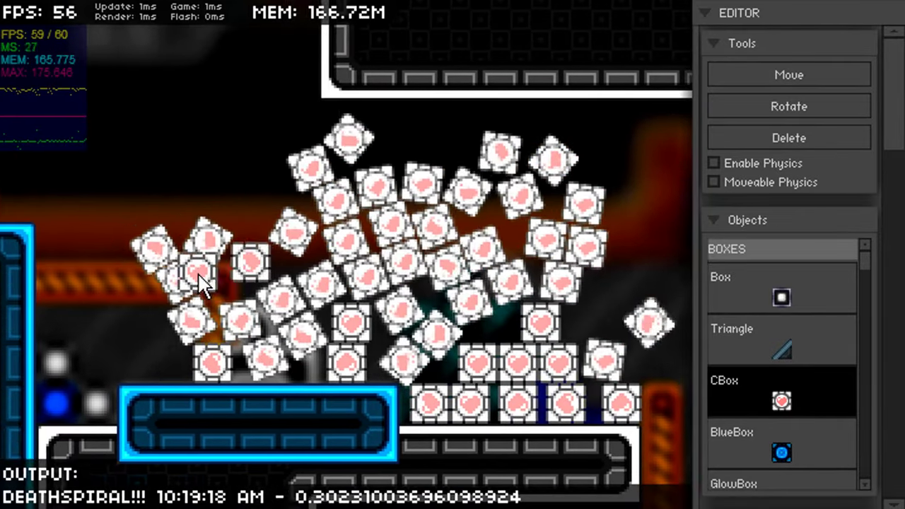
# Spread further CBox objects across the lower blue ledges and the stepped platform beyond the orange pillar
pyautogui.moveTo(384, 160)
pyautogui.mouseDown()
pyautogui.moveTo(363, 157)
pyautogui.moveTo(459, 360)
pyautogui.mouseUp()
pyautogui.press('d')
pyautogui.press('s')
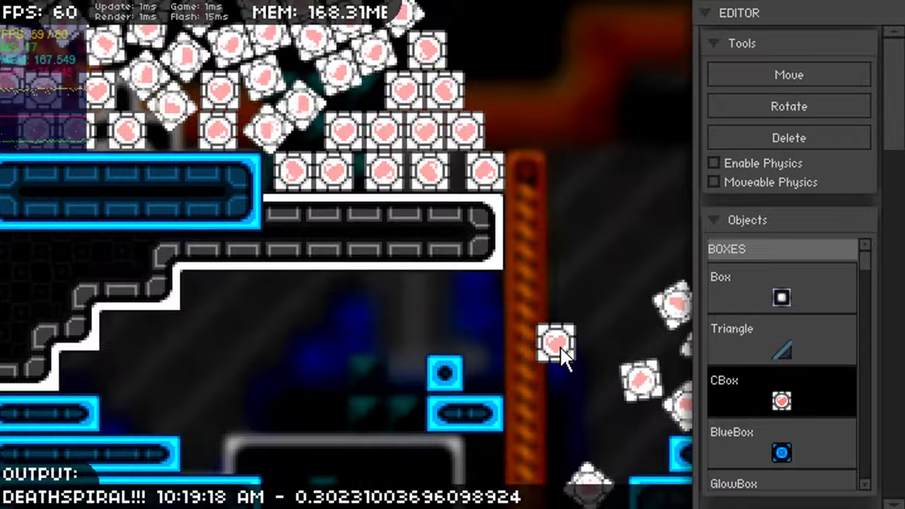
pyautogui.moveTo(425, 212); pyautogui.dragTo(405, 186)
pyautogui.press('d')
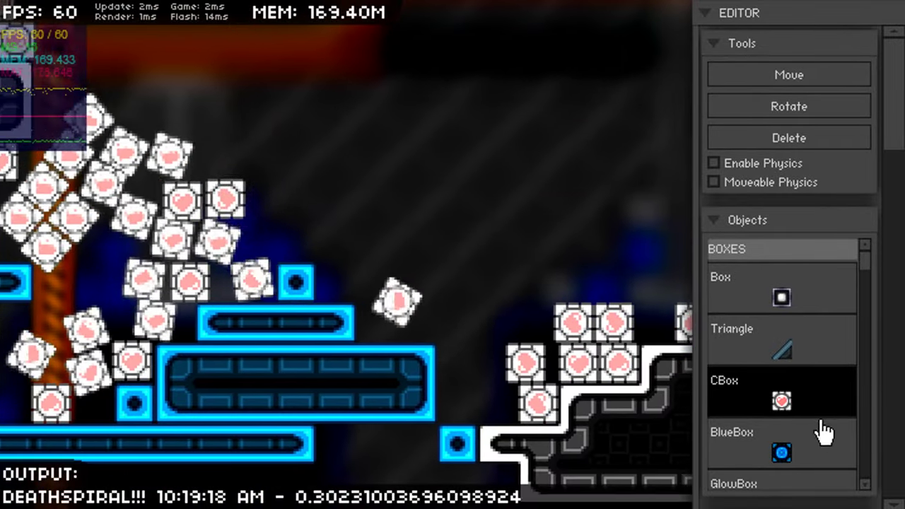
# Place a Platform object in mid-air over the gap and drop CBox objects onto it
pyautogui.scroll(-6, 802, 404)
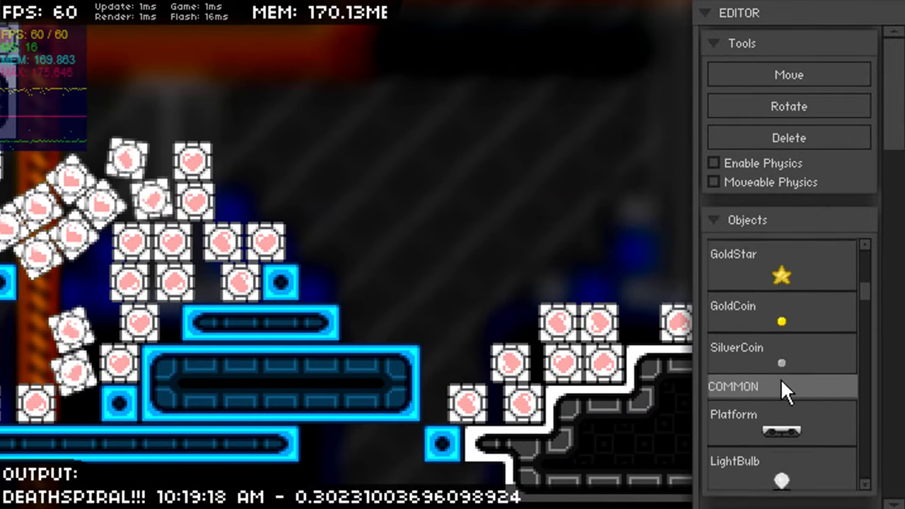
pyautogui.scroll(-3, 782, 381)
pyautogui.click(787, 318)
pyautogui.press('Right')
pyautogui.press('Up')
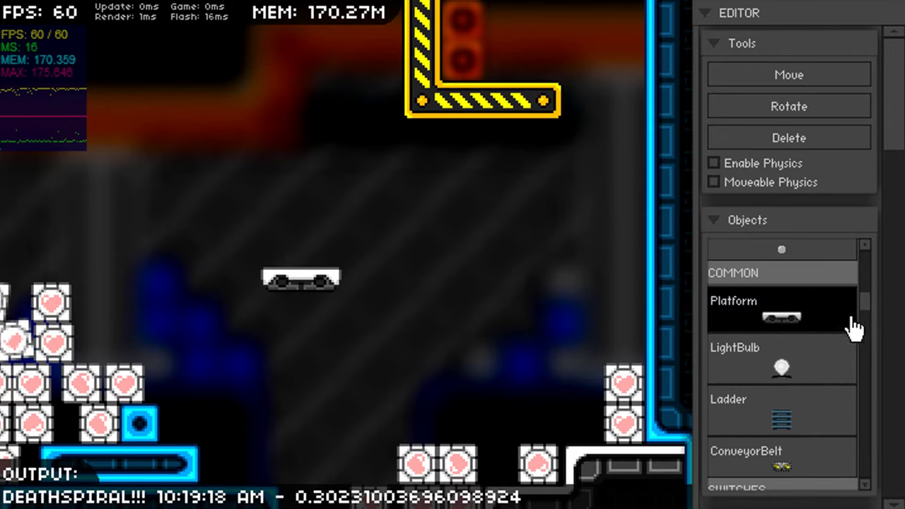
pyautogui.scroll(4, 807, 347)
# Place a Fan among the CBox objects on the floor below the floating platform
pyautogui.scroll(-7, 778, 311)
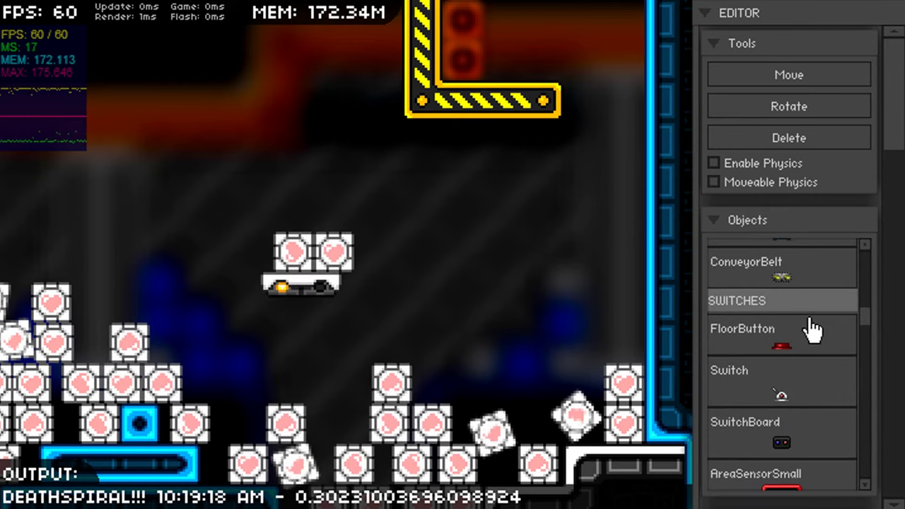
pyautogui.scroll(-6, 812, 330)
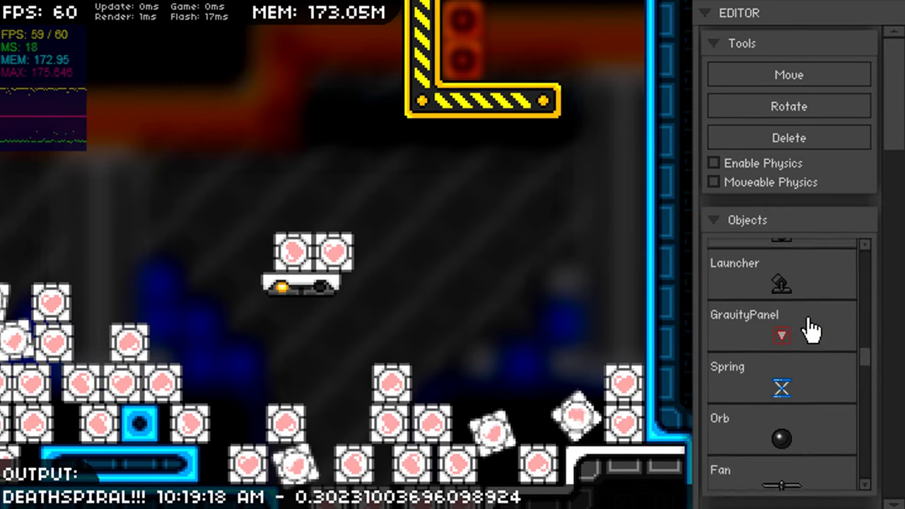
pyautogui.scroll(-2, 809, 325)
pyautogui.click(801, 371)
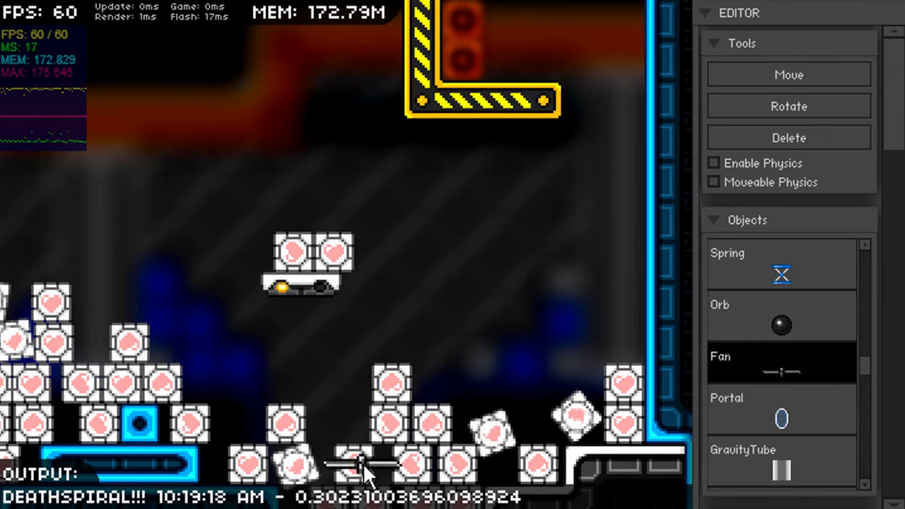
pyautogui.click(397, 466)
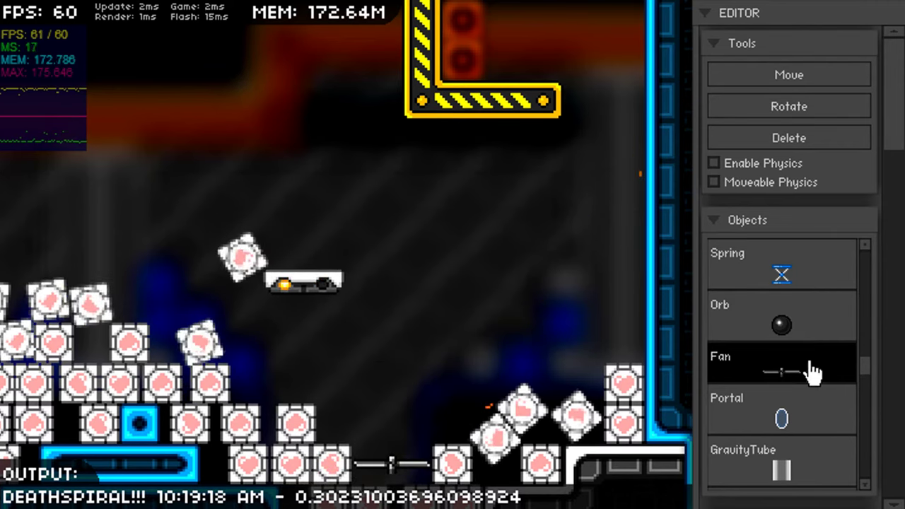
# Drop GoldCoin objects over the fan, the floating platform and the surrounding CBox piles
pyautogui.click(840, 328)
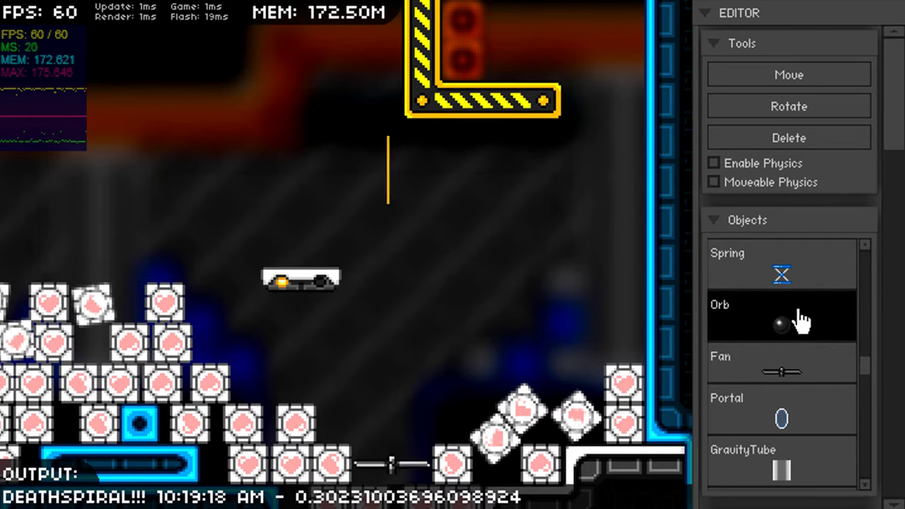
pyautogui.scroll(3, 801, 321)
pyautogui.scroll(6, 827, 375)
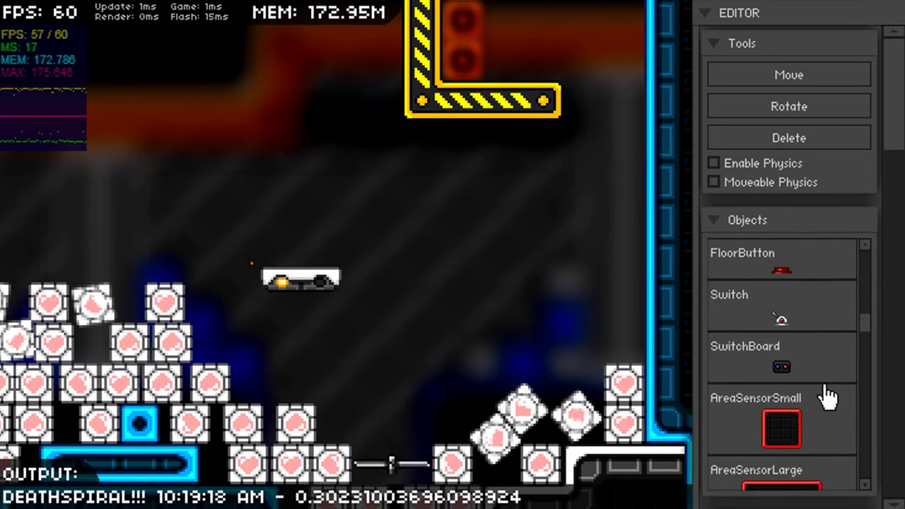
pyautogui.scroll(8, 808, 351)
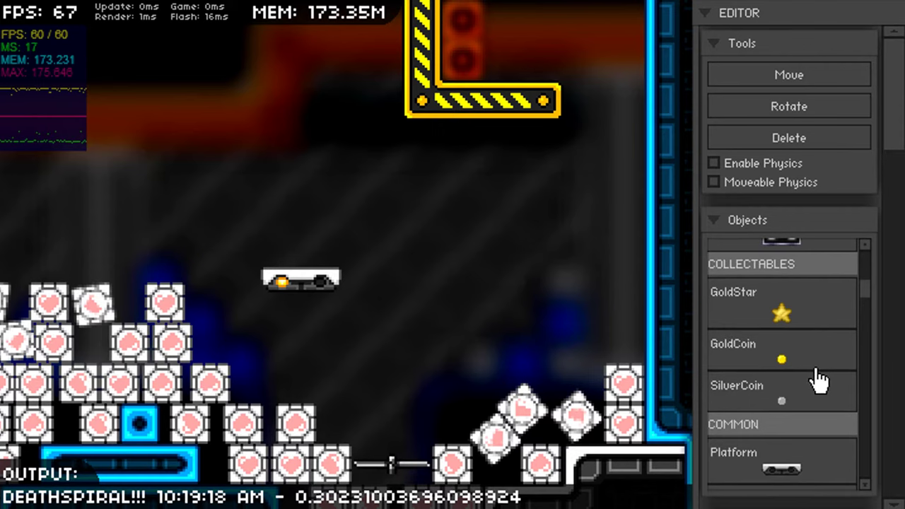
pyautogui.scroll(-2, 809, 402)
pyautogui.click(751, 410)
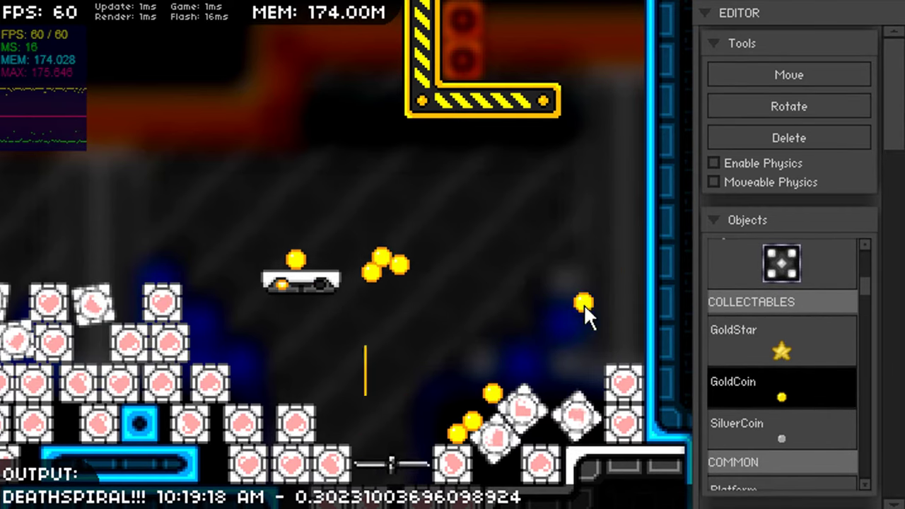
pyautogui.press('s')
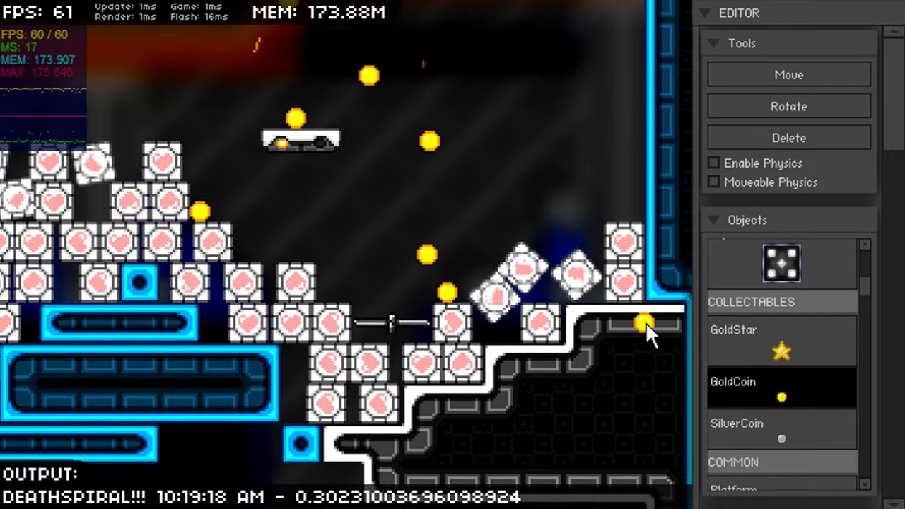
pyautogui.press('w')
pyautogui.moveTo(647, 321); pyautogui.dragTo(441, 269)
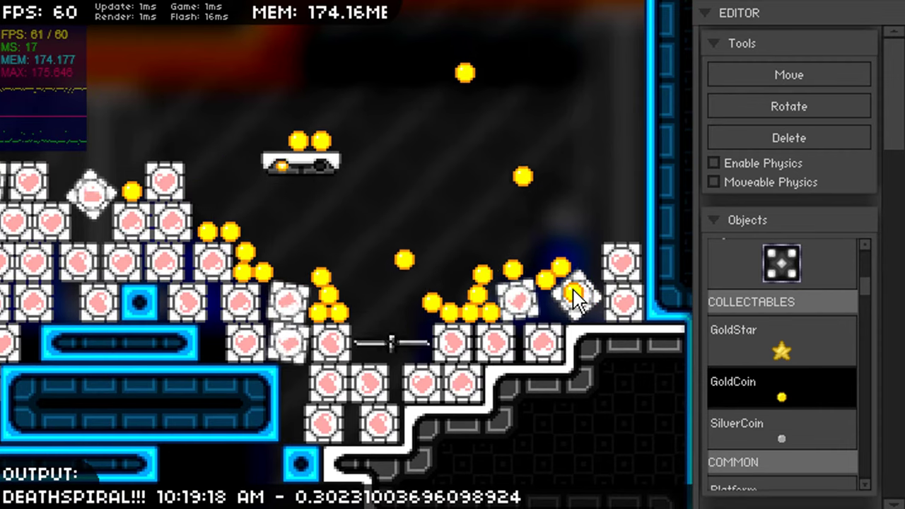
# Place the Player actor in the level near the striped platforms and move it onto the large blue block
pyautogui.scroll(-8, 818, 344)
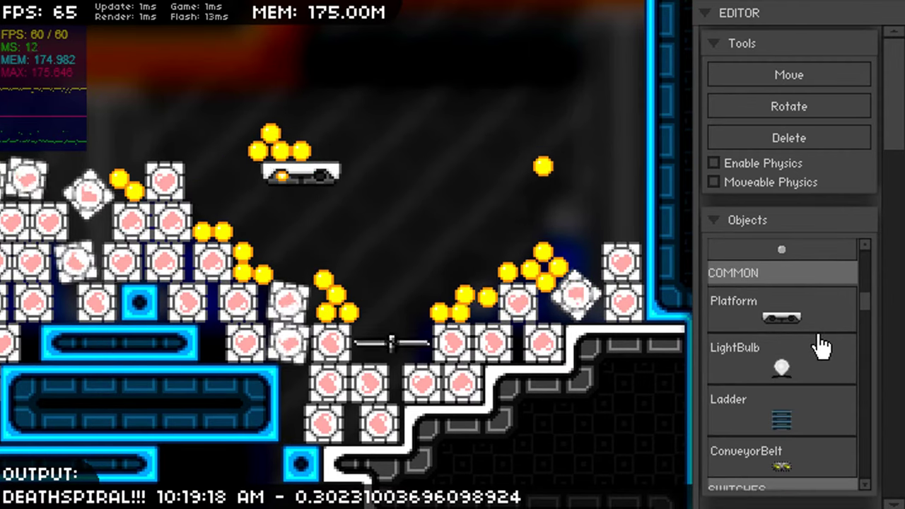
pyautogui.scroll(-12, 817, 338)
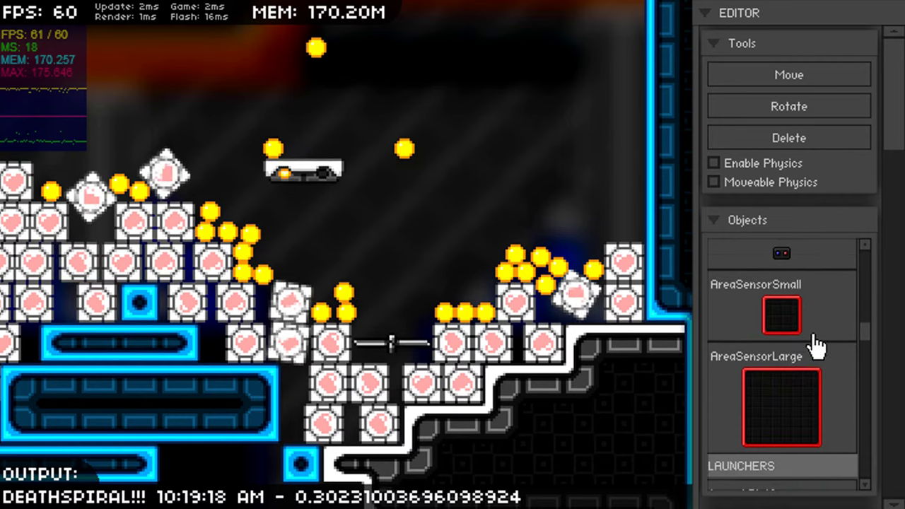
pyautogui.scroll(-10, 810, 334)
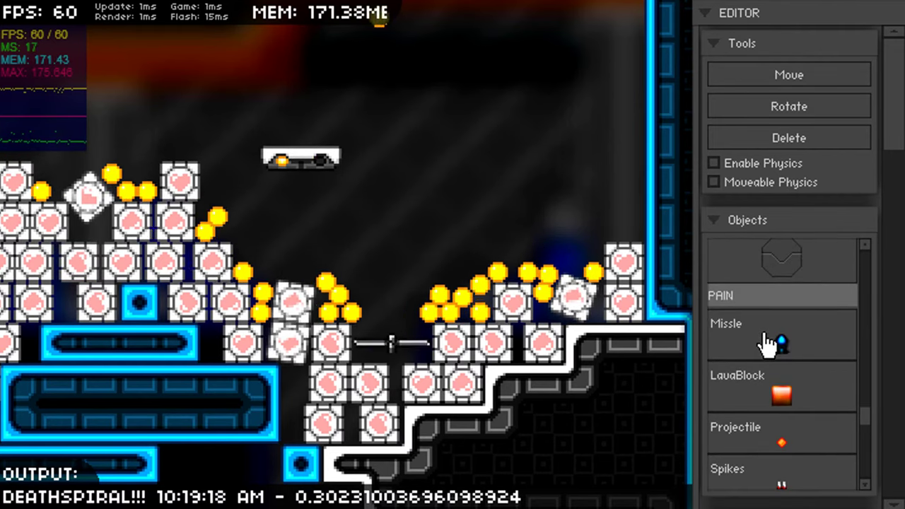
pyautogui.scroll(-10, 767, 344)
pyautogui.click(790, 336)
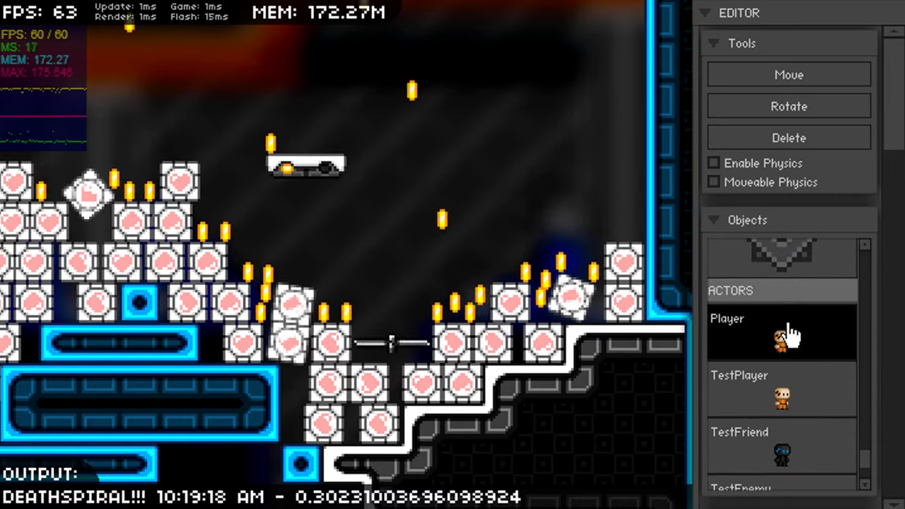
pyautogui.press('w')
pyautogui.press('a')
pyautogui.press('d')
pyautogui.press('w')
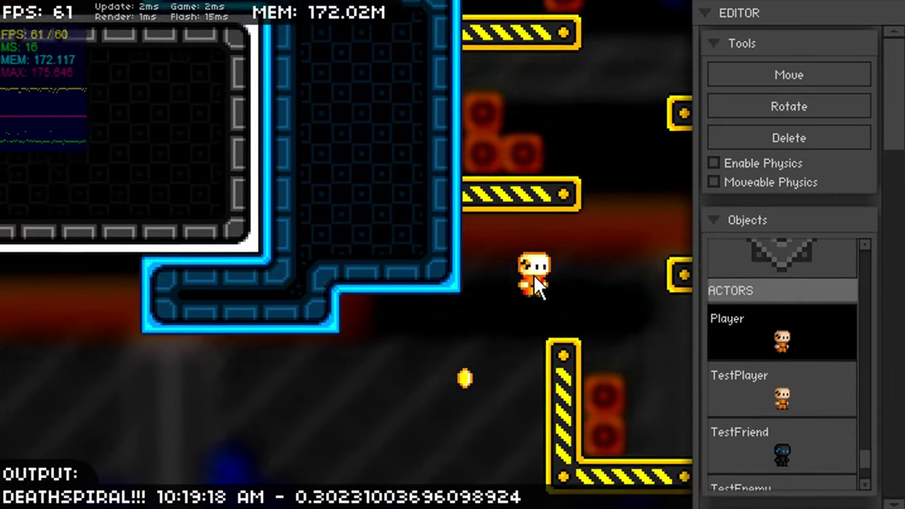
pyautogui.moveTo(533, 274); pyautogui.dragTo(647, 197)
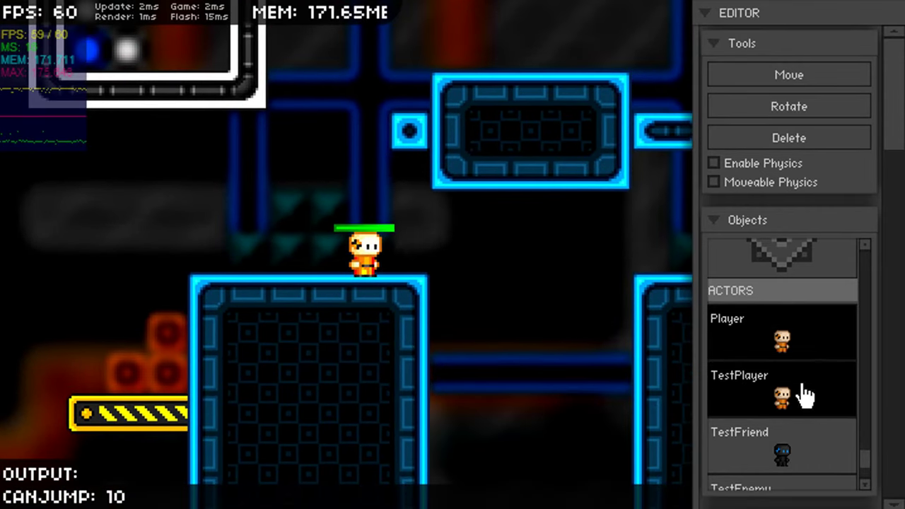
# Choose the small blade object above LargeBlade, and move the Player left across the gap onto the blue ledge
pyautogui.moveTo(803, 260); pyautogui.dragTo(721, 337)
pyautogui.scroll(2, 777, 243)
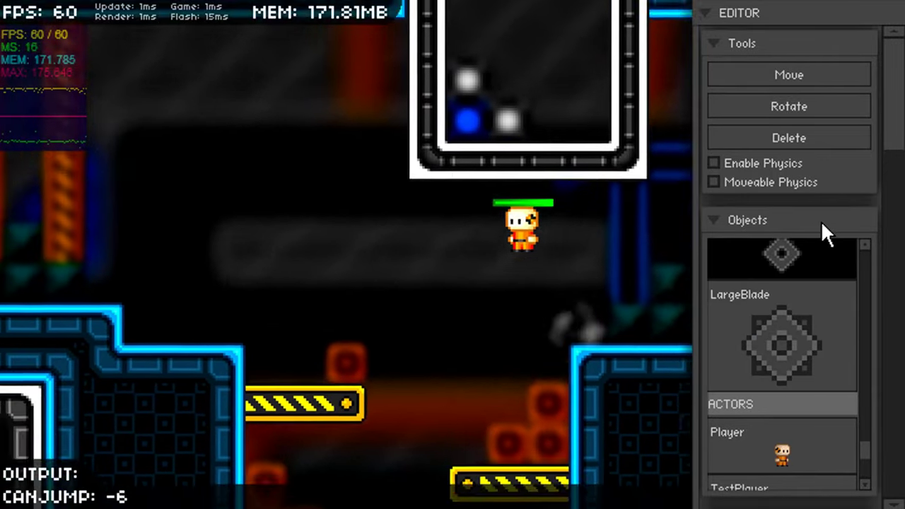
pyautogui.press('Left')
pyautogui.press('Up')
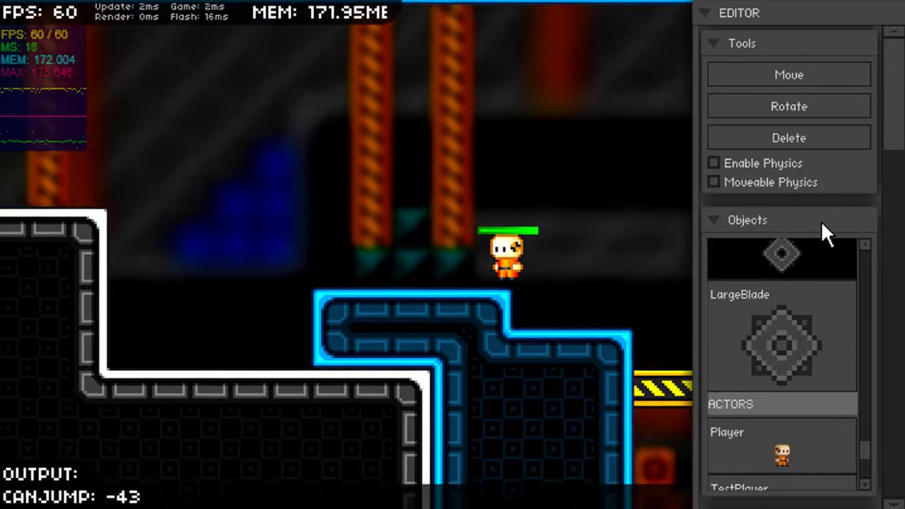
pyautogui.press('Left')
pyautogui.press('Right')
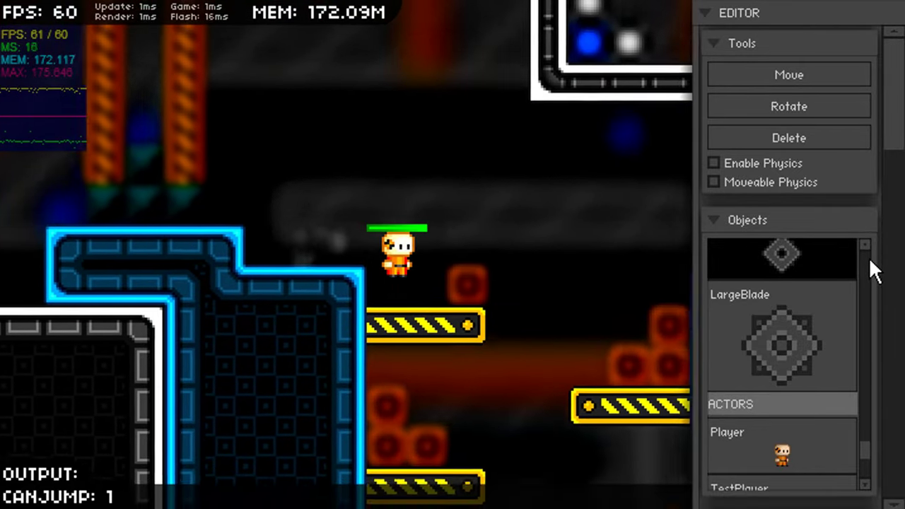
# Take the Player down the shaft of striped platforms and jump beside the top of the L-shaped platform
pyautogui.press('Left')
pyautogui.press('Left')
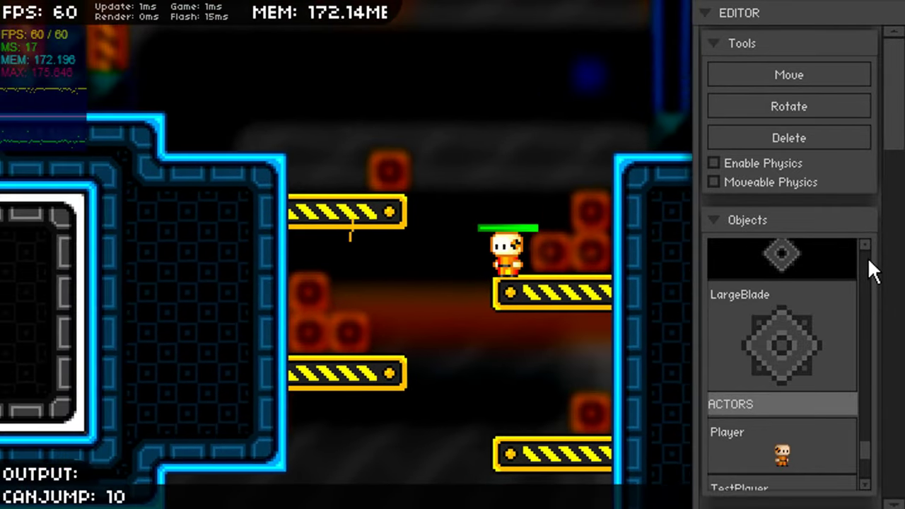
pyautogui.press('Left')
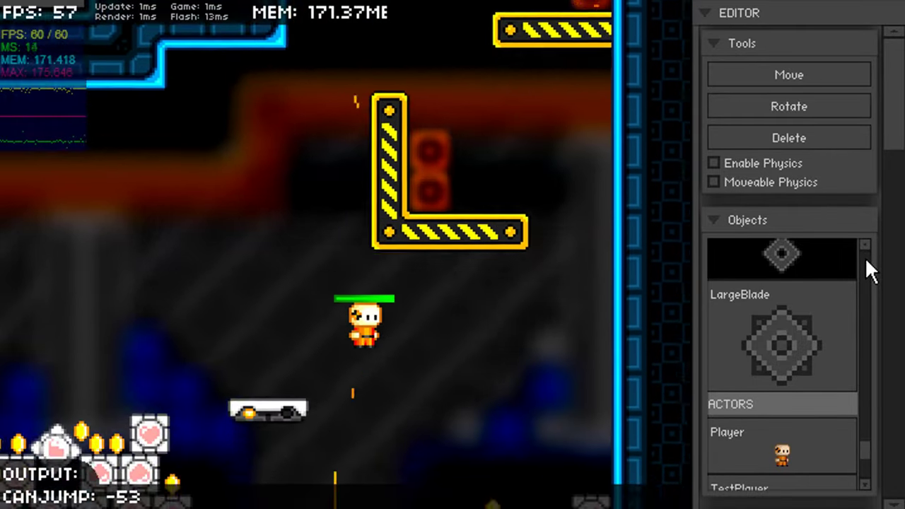
pyautogui.press('Right')
pyautogui.press('Up')
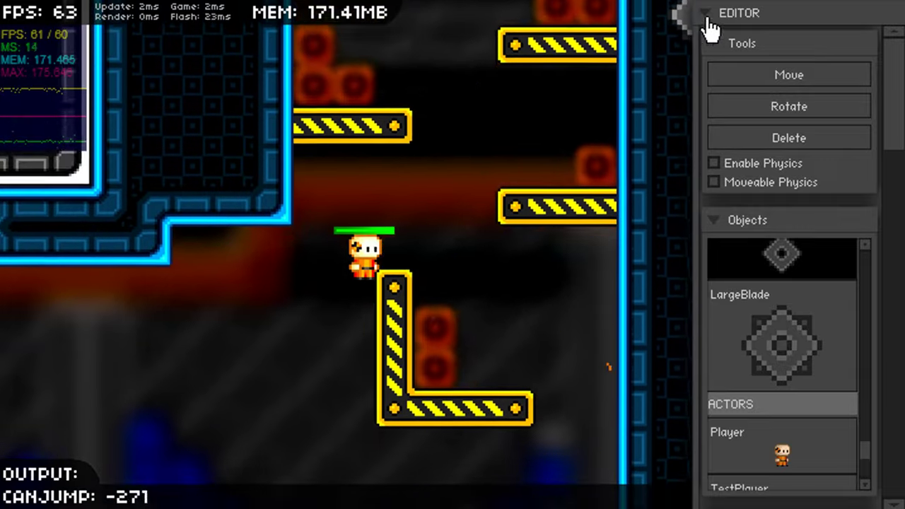
# Collapse the editor and move the Player via the floating platform onto the CBox pile with gold coins
pyautogui.click(707, 21)
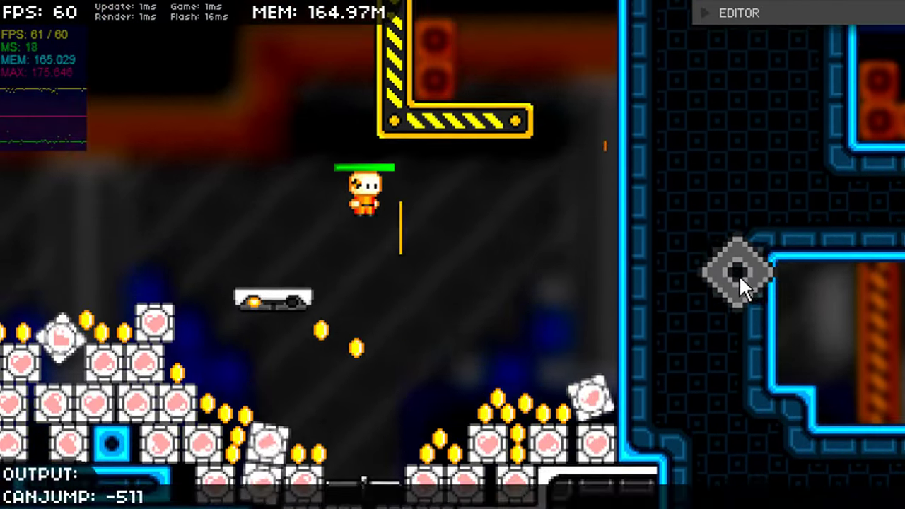
pyautogui.press('a')
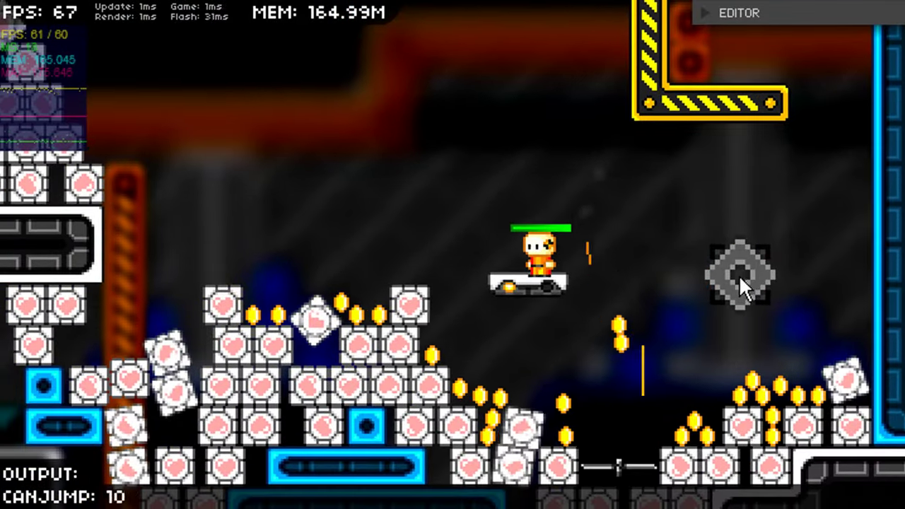
pyautogui.press('a')
pyautogui.press('w')
pyautogui.press('w')
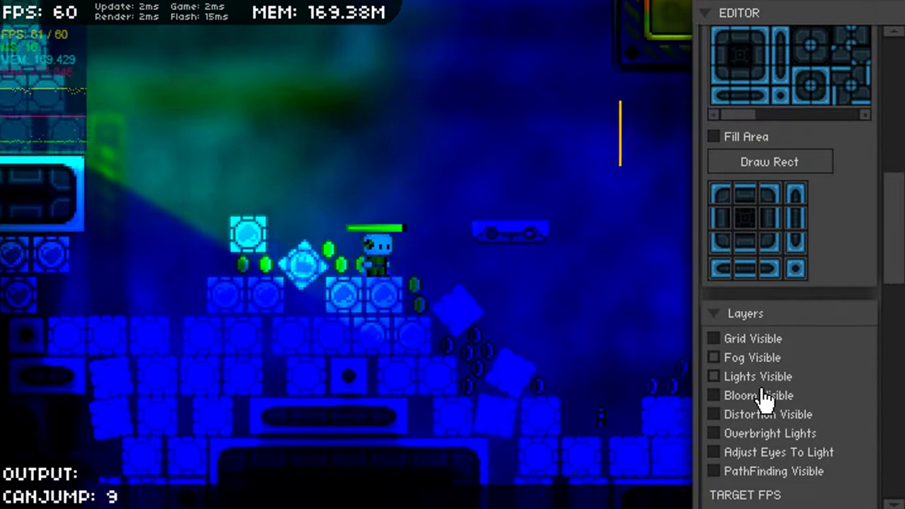
# Run the Player across to the far CBox pile under the blue lighting and jump back onto the floating platform
pyautogui.press('w')
pyautogui.press('d')
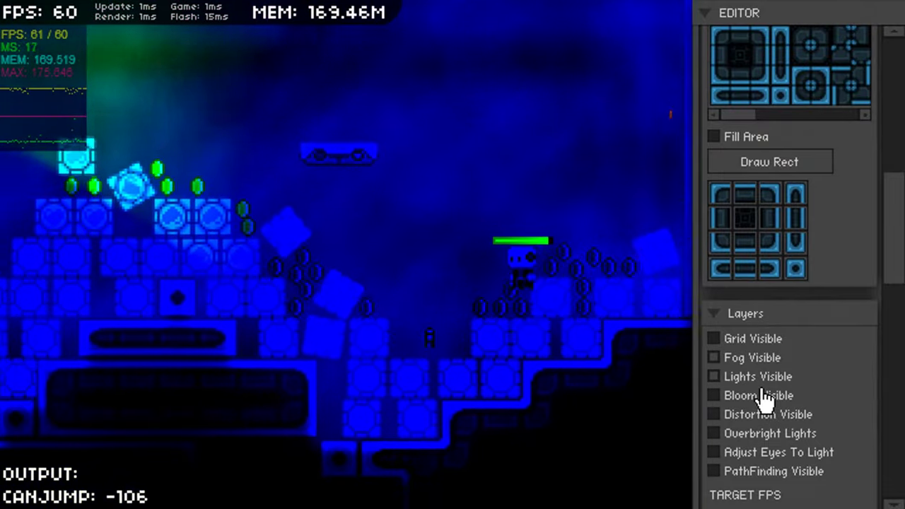
pyautogui.press('a')
pyautogui.press('w')
pyautogui.press('d')
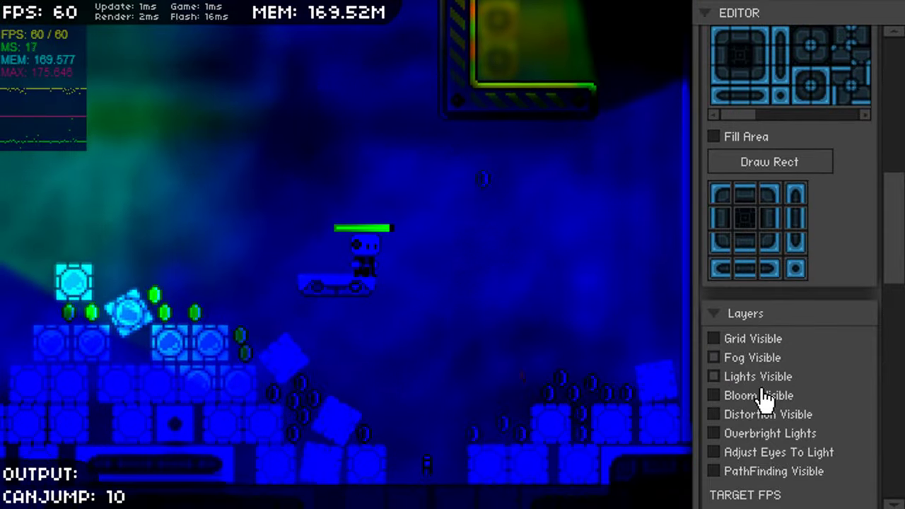
# Jump the Player off the floating platform and land it back among the coins on the CBox pile
pyautogui.press('space')
pyautogui.press('Right')
pyautogui.press('space')
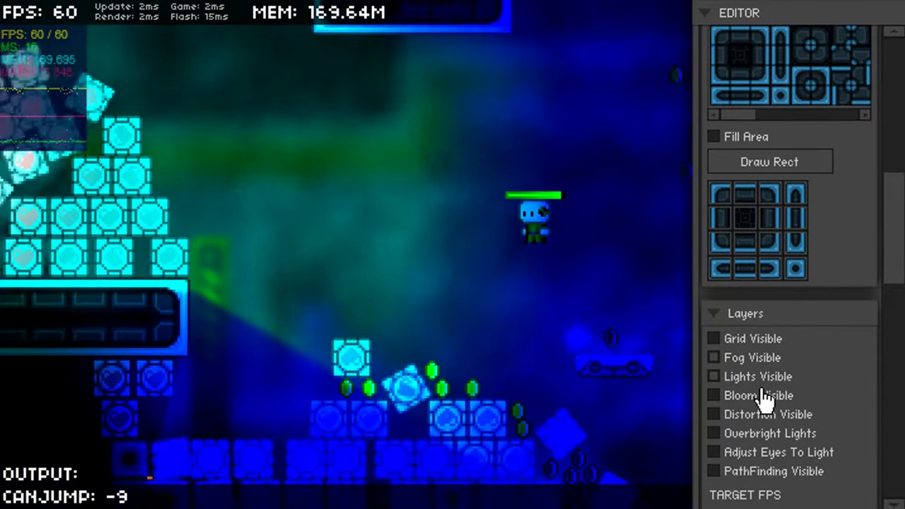
pyautogui.press('a')
pyautogui.press('d')
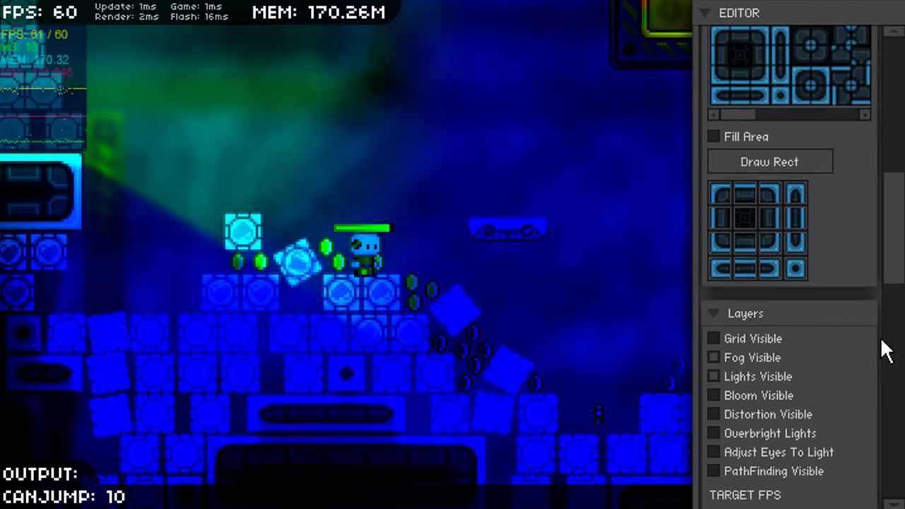
# Preview the Distortion Visible layer option and review the Effects settings
pyautogui.scroll(-6, 899, 282)
pyautogui.scroll(5, 898, 283)
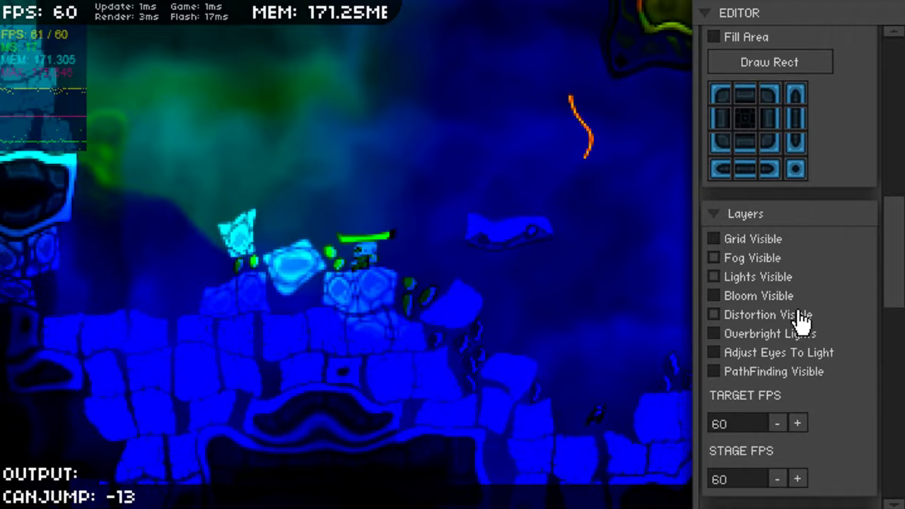
pyautogui.scroll(-5, 867, 299)
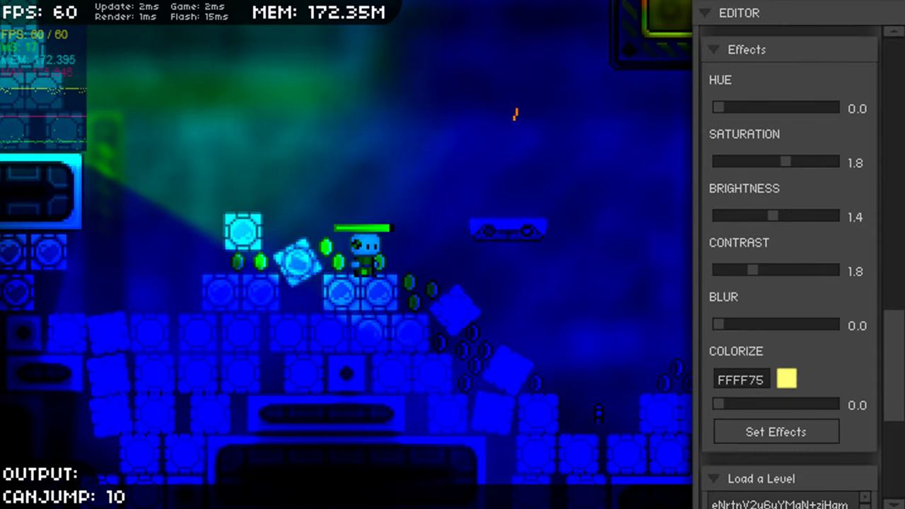
pyautogui.moveTo(896, 369); pyautogui.dragTo(899, 347)
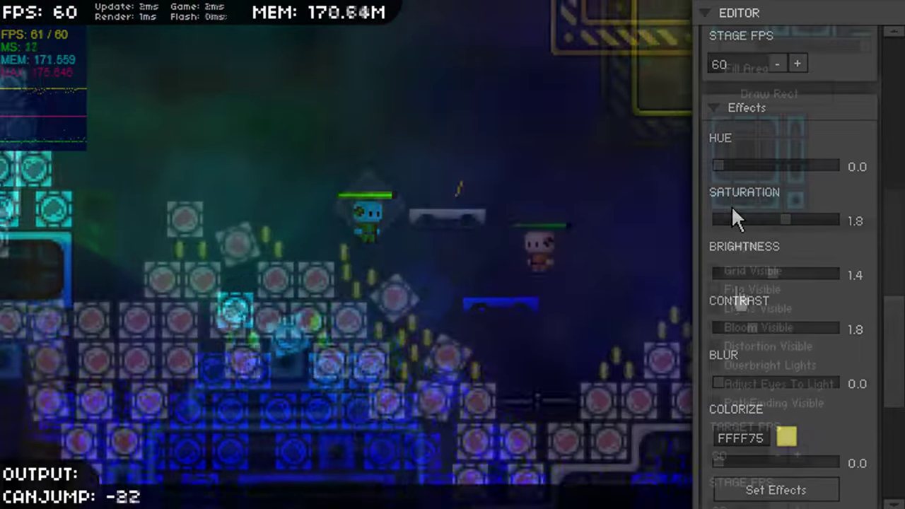
# Move the Player through the floating CBox objects to the blue wall and go to the lower editor settings
pyautogui.scroll(5, 735, 269)
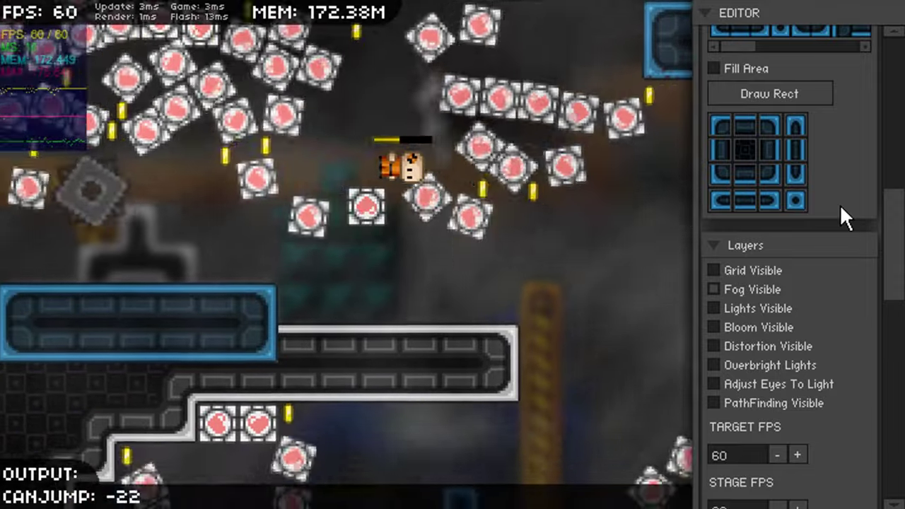
pyautogui.press('d')
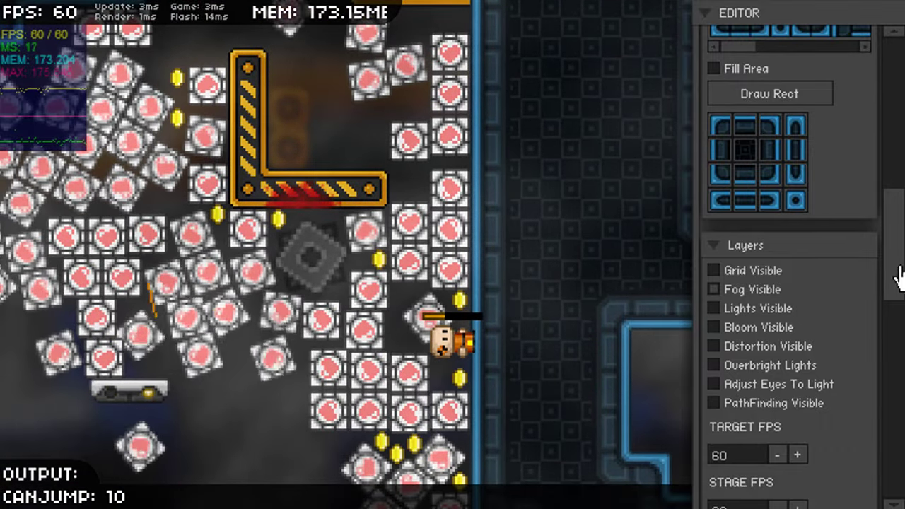
pyautogui.moveTo(901, 276); pyautogui.dragTo(900, 430)
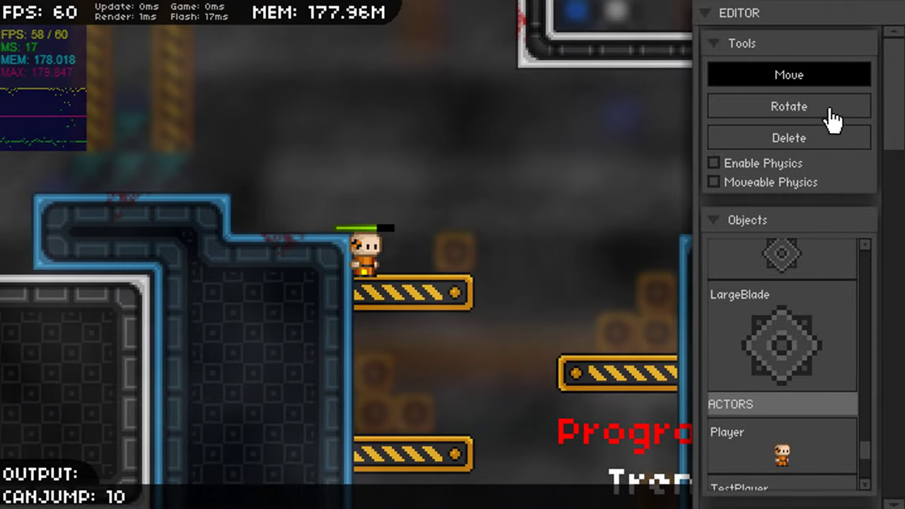
# Collapse the editor and move the Player over the gap and down onto the base of the L-shaped platform
pyautogui.click(705, 13)
pyautogui.press('d')
pyautogui.press('w')
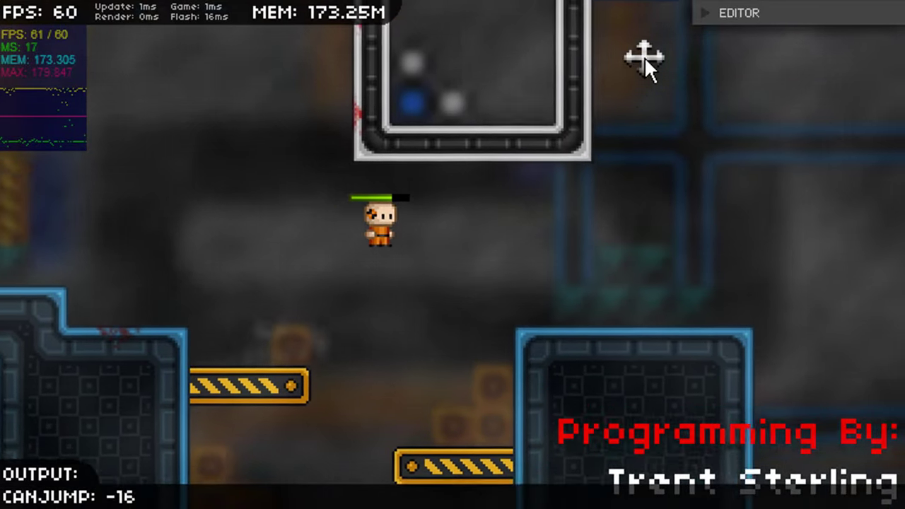
pyautogui.press('space')
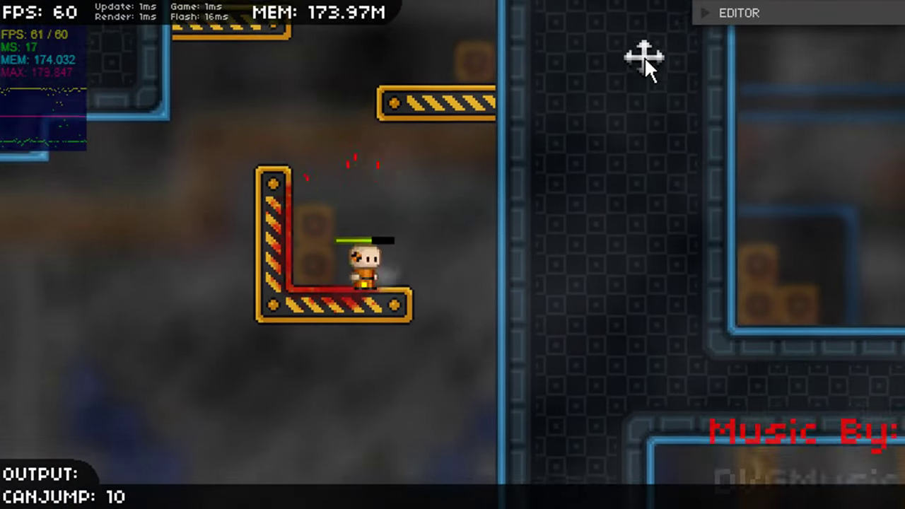
pyautogui.press('space')
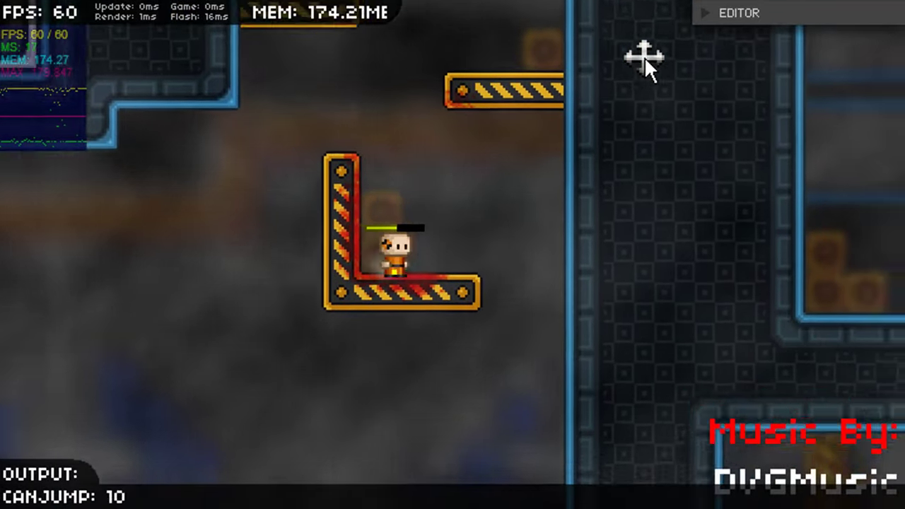
# Jump the Player from the base of the L-shaped platform onto the top of its upright
pyautogui.press('space')
pyautogui.press('space')
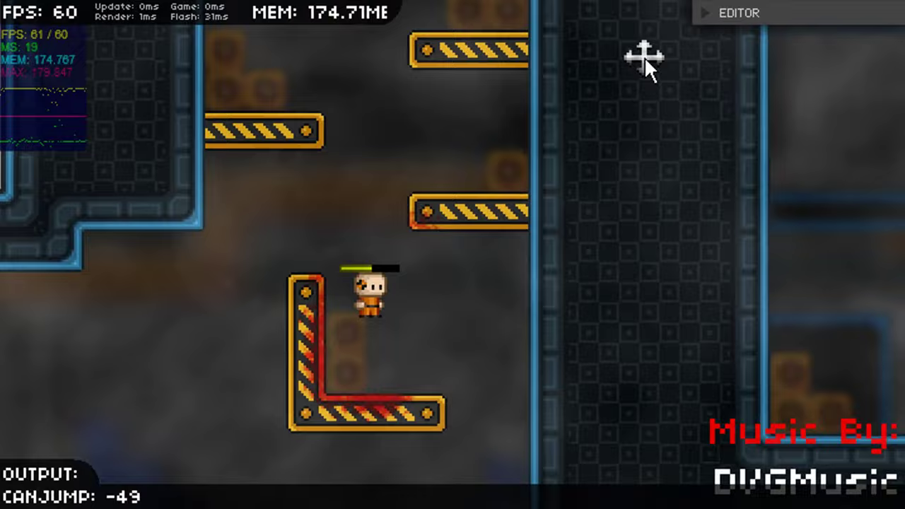
pyautogui.press('space')
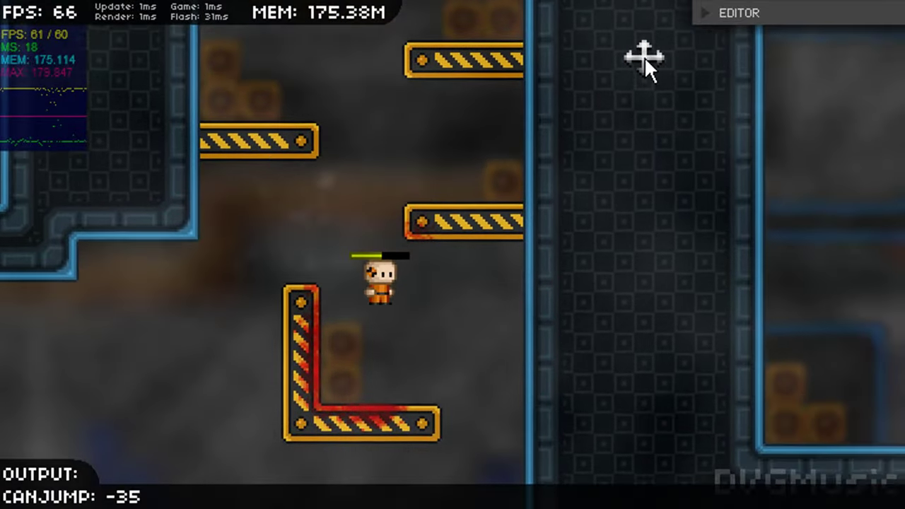
pyautogui.press('space')
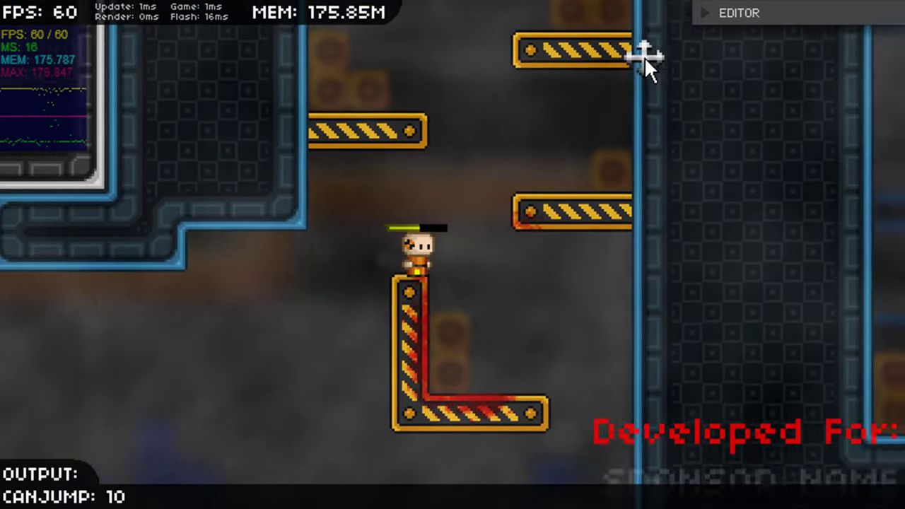
# Jump the Player up between the striped platforms, then drop it down to the foot of the white staircase
pyautogui.press('space')
pyautogui.press('Right')
pyautogui.press('Left')
pyautogui.press('space')
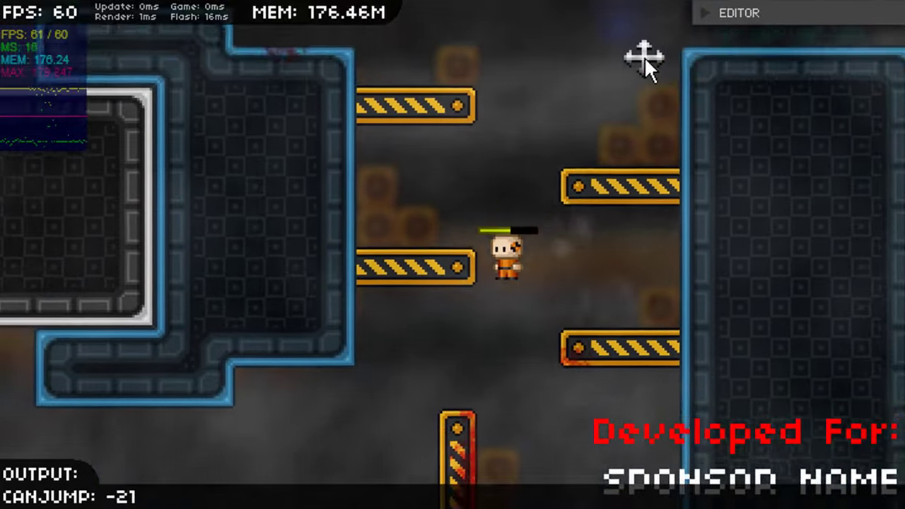
pyautogui.press('Right')
pyautogui.press('Right')
pyautogui.press('Left')
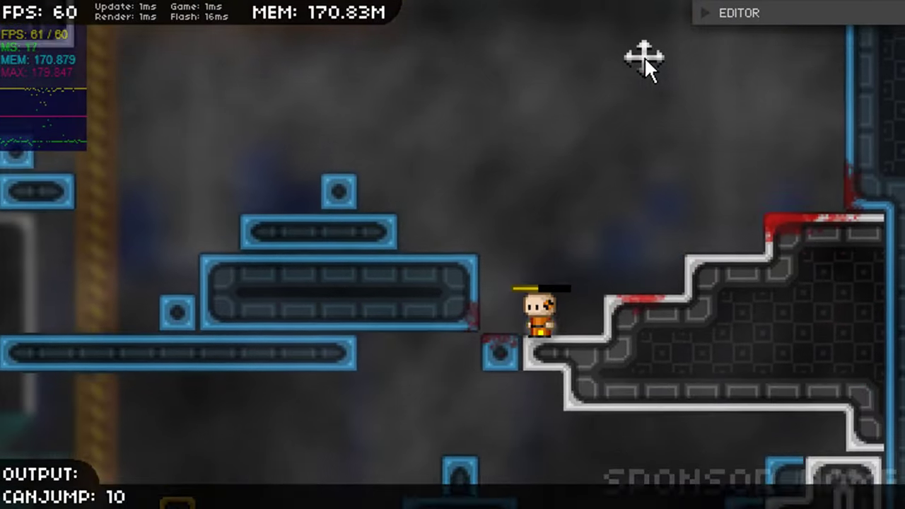
# Jump the Player over the stacked blue platforms and back onto the edge of the large one
pyautogui.press('space')
pyautogui.press('Left')
pyautogui.press('space')
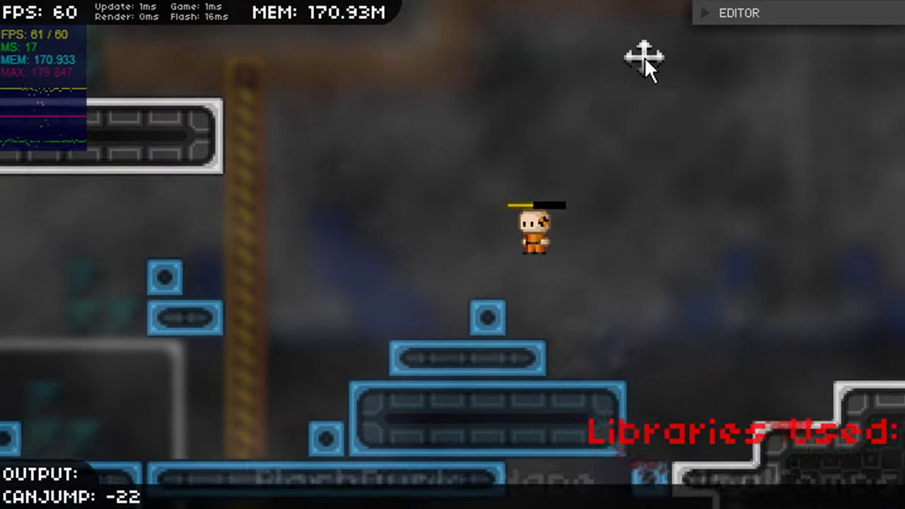
pyautogui.press('space')
pyautogui.press('Left')
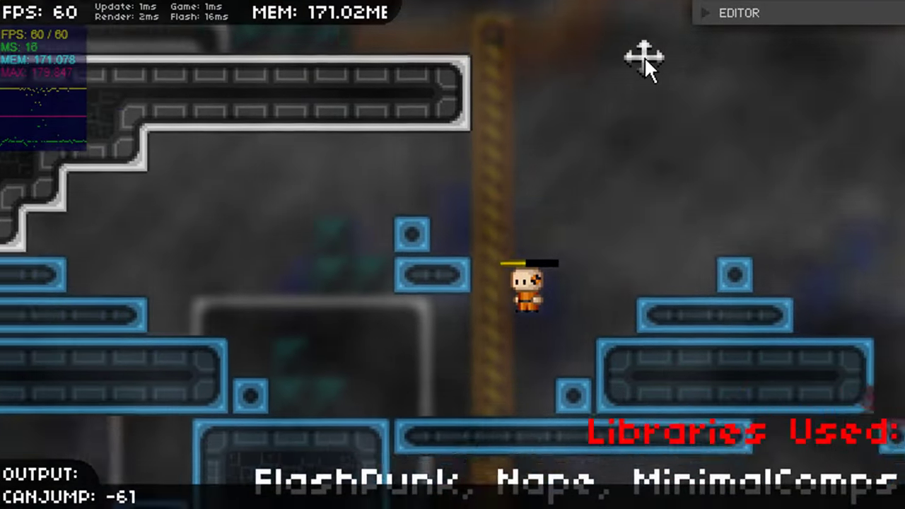
pyautogui.press('space')
pyautogui.press('Right')
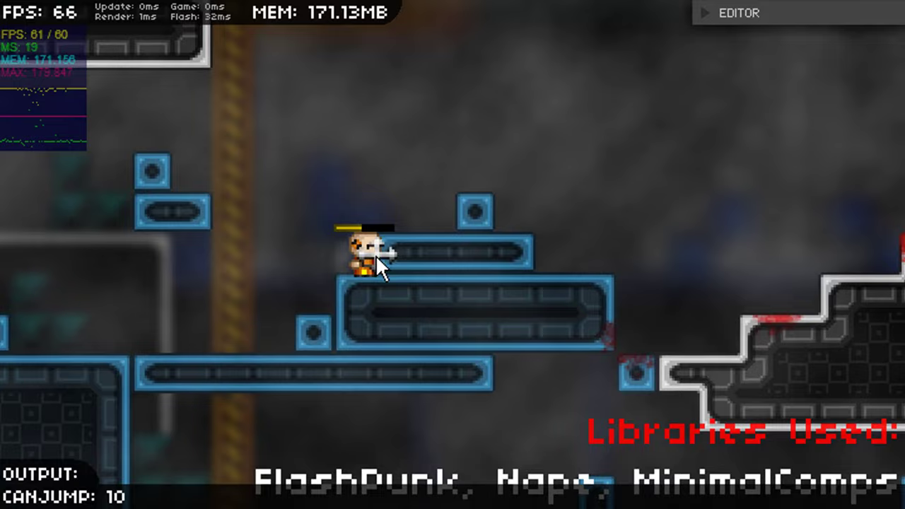
# Reposition the Player with the Move tool, reopen the editor, and switch to Delete and back to Move
pyautogui.press('space')
pyautogui.moveTo(374, 183); pyautogui.dragTo(601, 197)
pyautogui.click(710, 15)
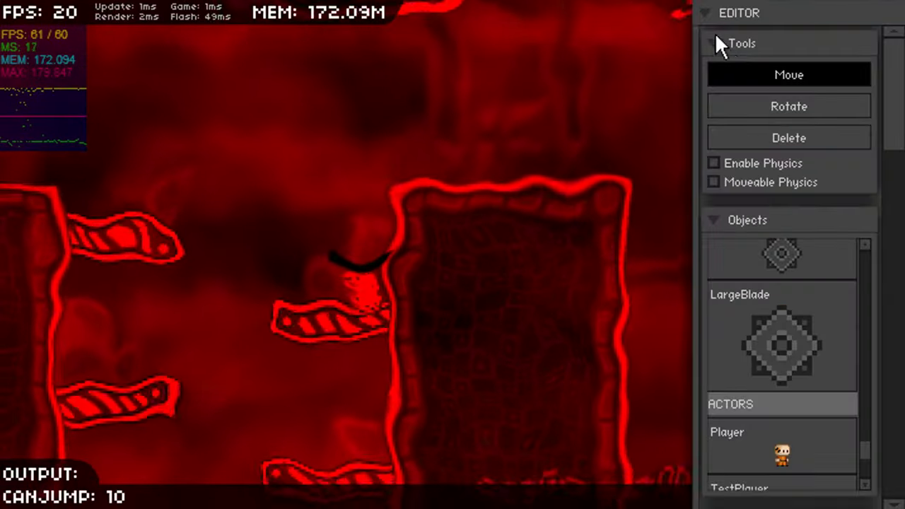
pyautogui.click(783, 139)
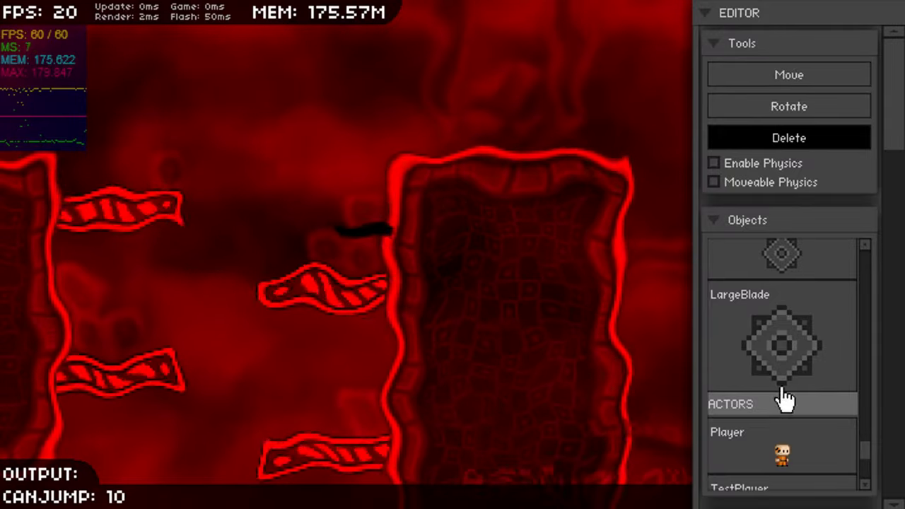
pyautogui.click(763, 78)
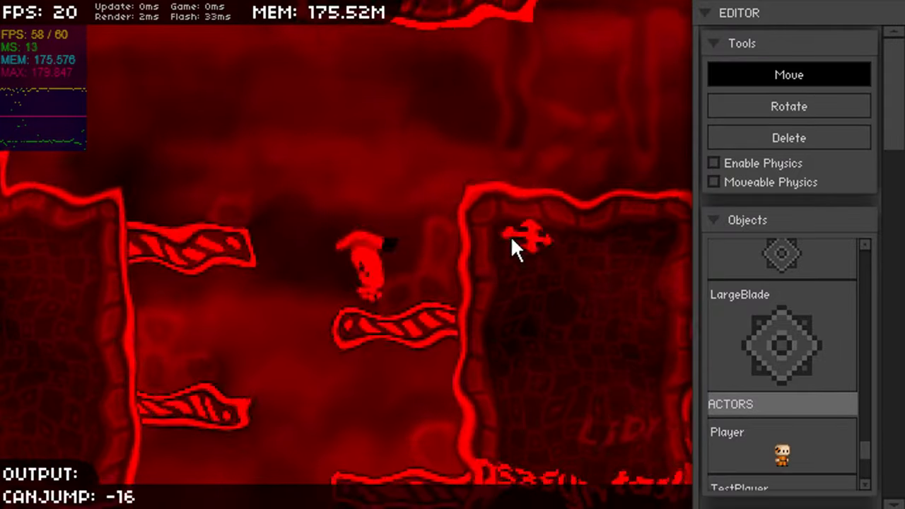
# Run and jump the Player over the large blue block into the walled area beyond it
pyautogui.press('d')
pyautogui.press('w')
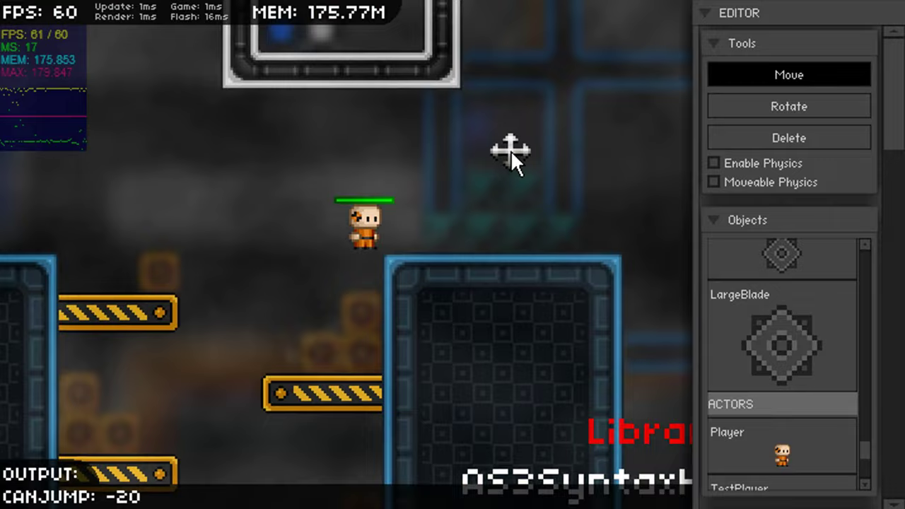
pyautogui.press('Right')
pyautogui.press('Up')
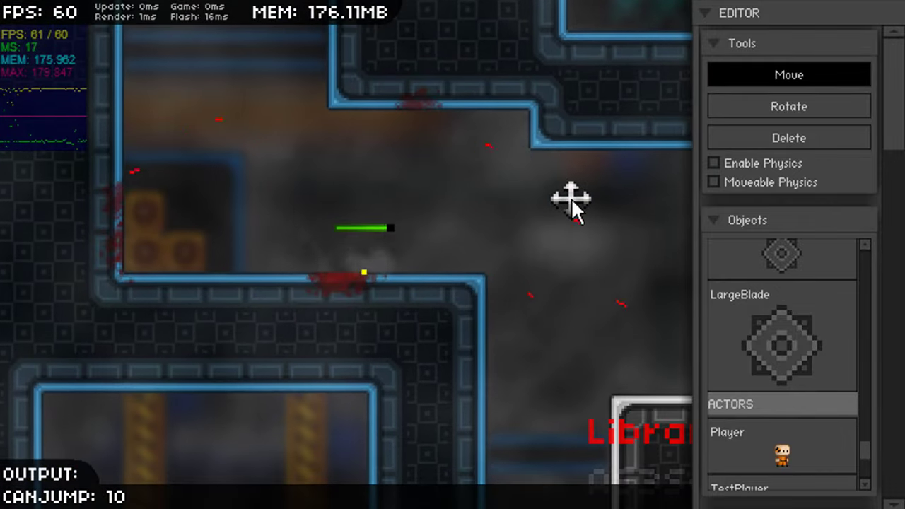
# Place a Turret object on top of the white-edged block beyond the shaft
pyautogui.scroll(-3, 809, 346)
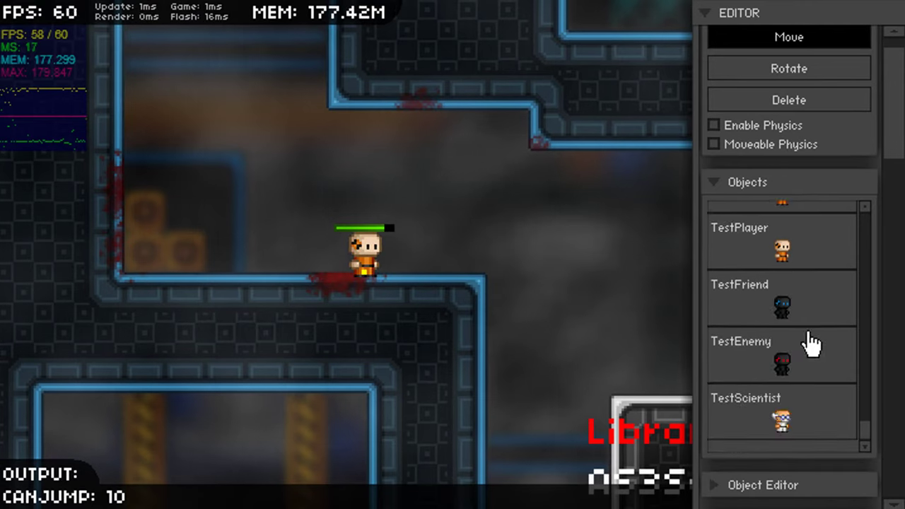
pyautogui.scroll(-3, 811, 344)
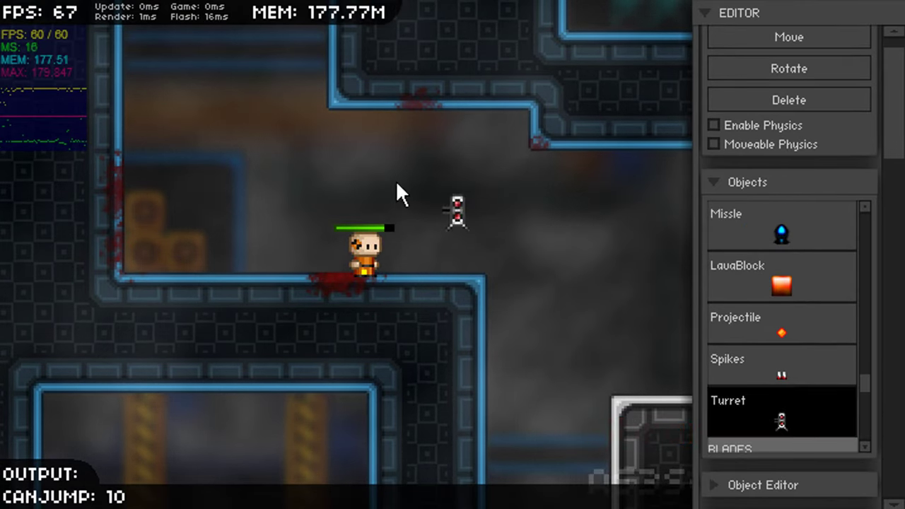
pyautogui.press('d')
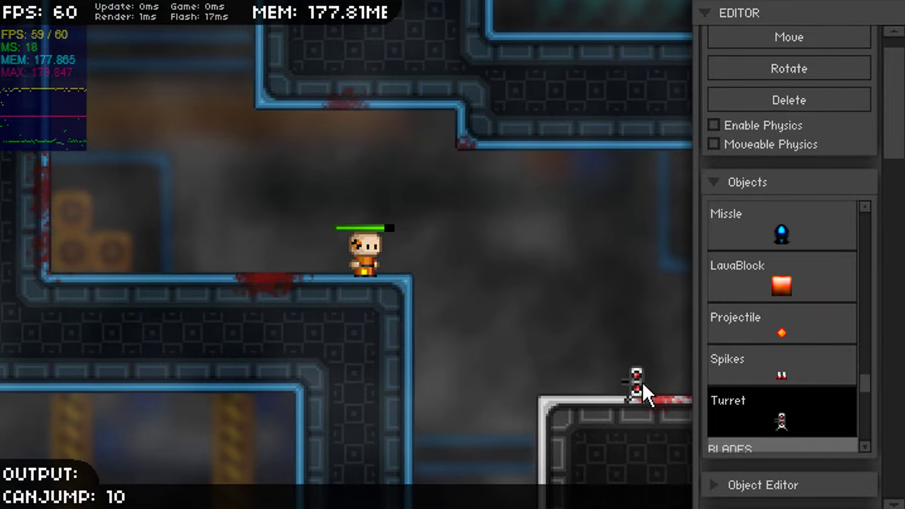
pyautogui.click(658, 376)
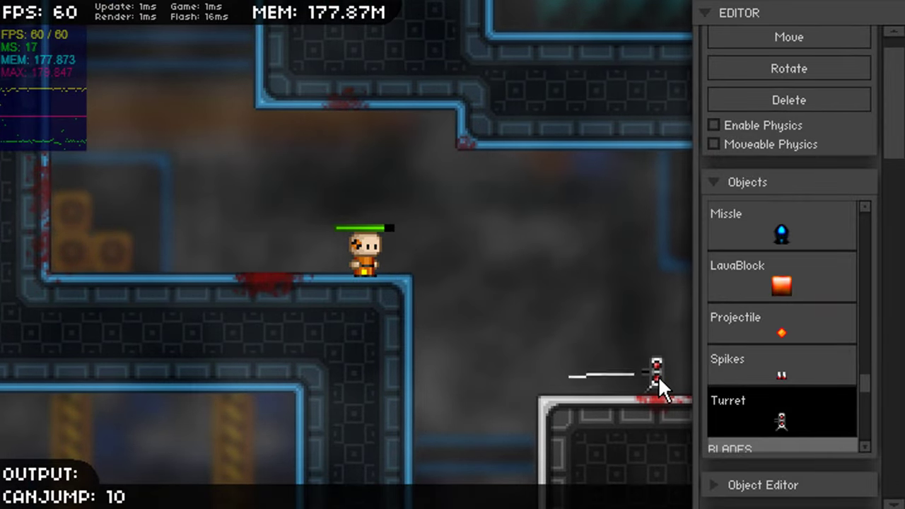
# Run the Player past the turret's line of fire and drop down the shaft to the small blue platform
pyautogui.press('d')
pyautogui.press('w')
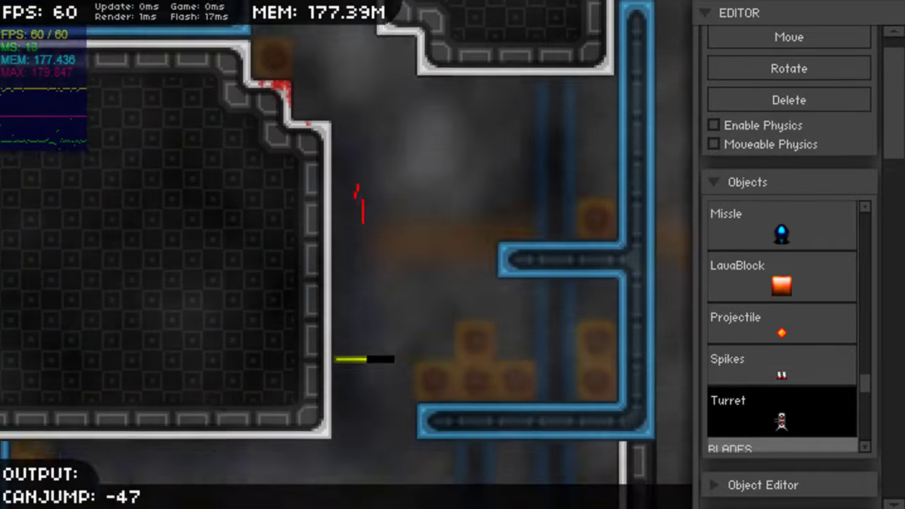
pyautogui.press('Up')
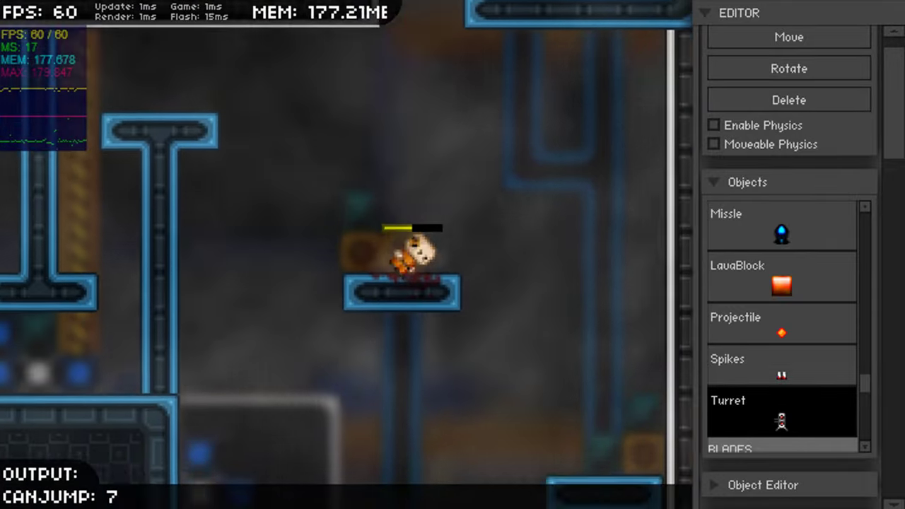
# Jump the Player back up the shaft and onto the turret's block, landing behind the turret
pyautogui.press('Up')
pyautogui.press('Left')
pyautogui.press('Up')
pyautogui.press('Right')
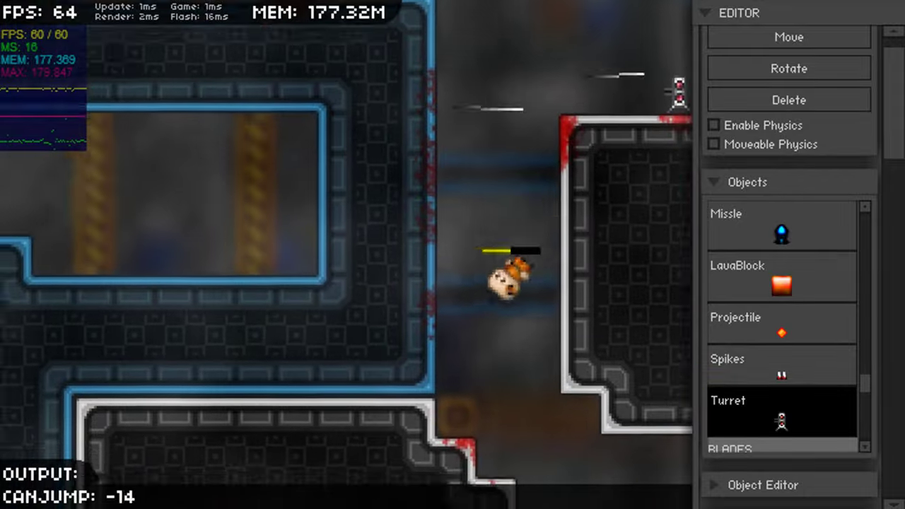
pyautogui.press('Right')
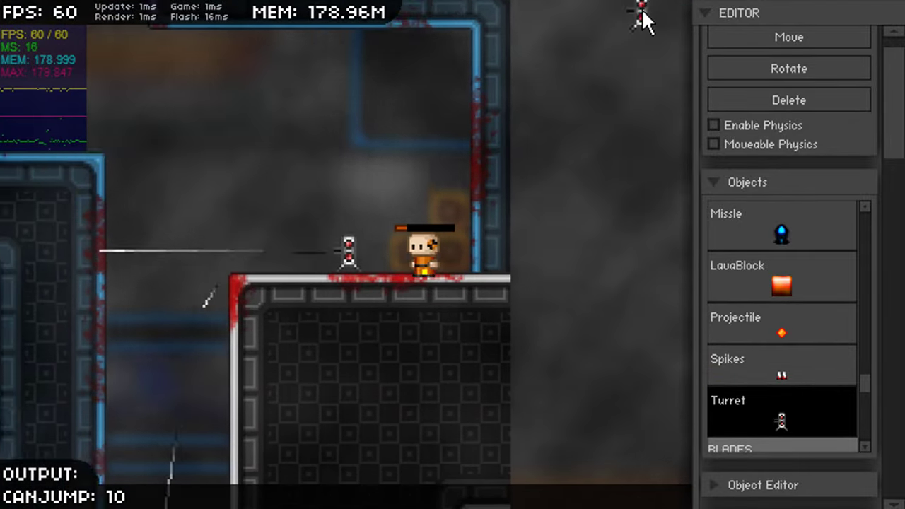
# Move the Player up to the turret and jump until it stands on top of it
pyautogui.press('Left')
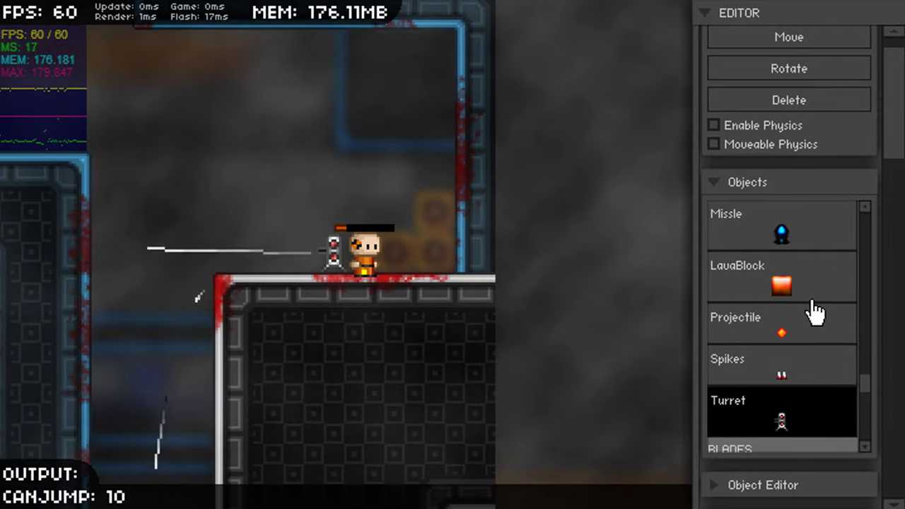
pyautogui.press('Up')
pyautogui.press('Up')
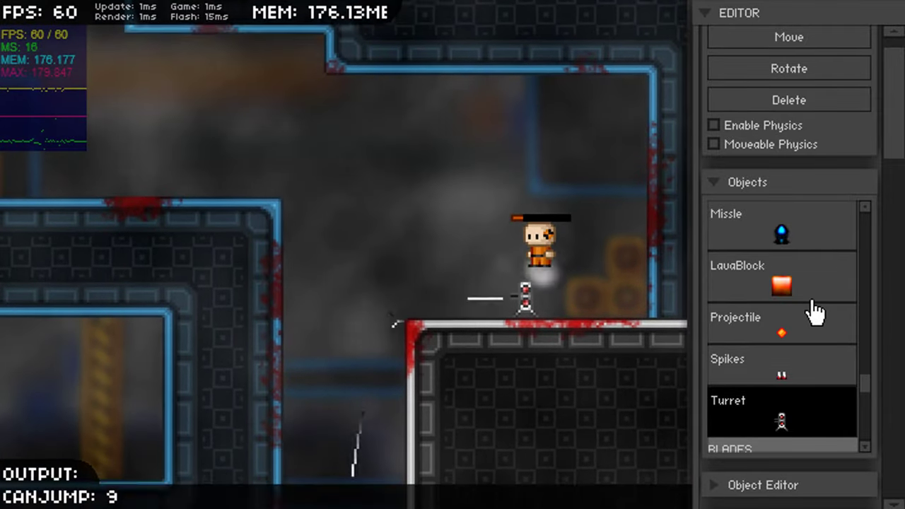
pyautogui.press('Left')
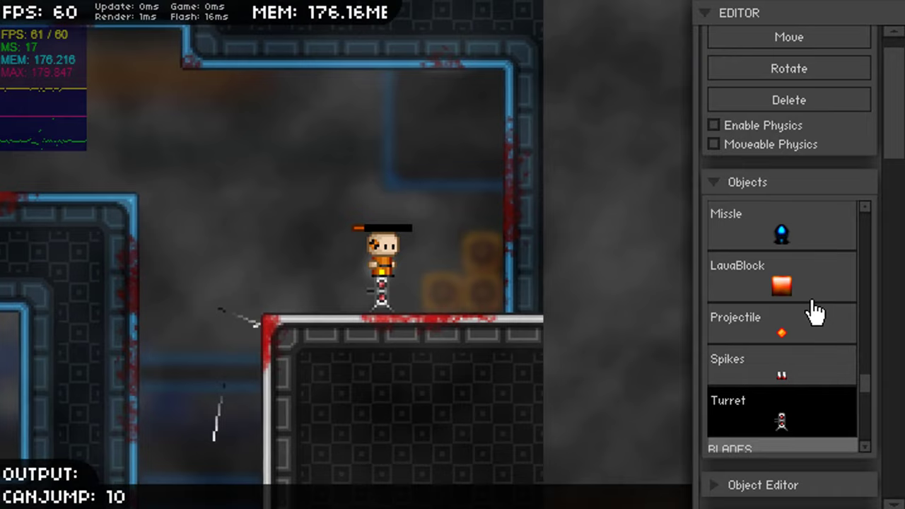
# Step the Player off behind the turret and jump around between it and the blue wall
pyautogui.press('Right')
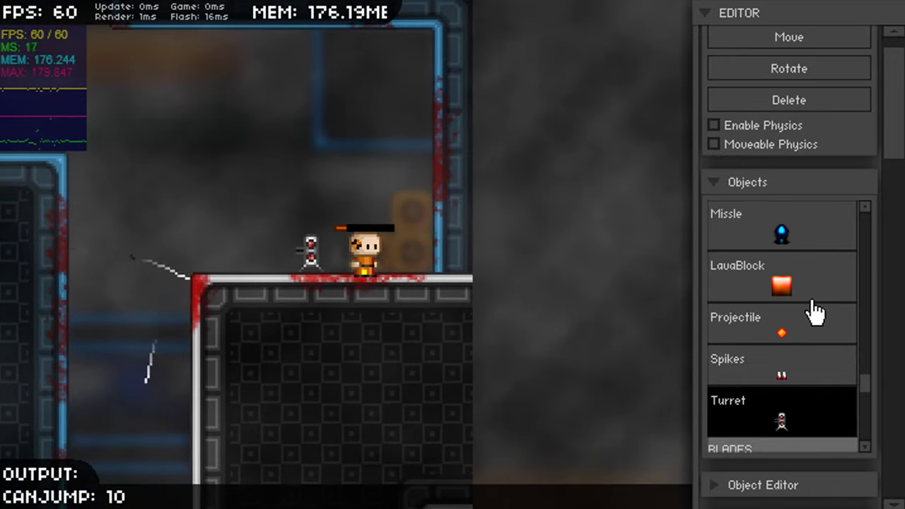
pyautogui.press('Up')
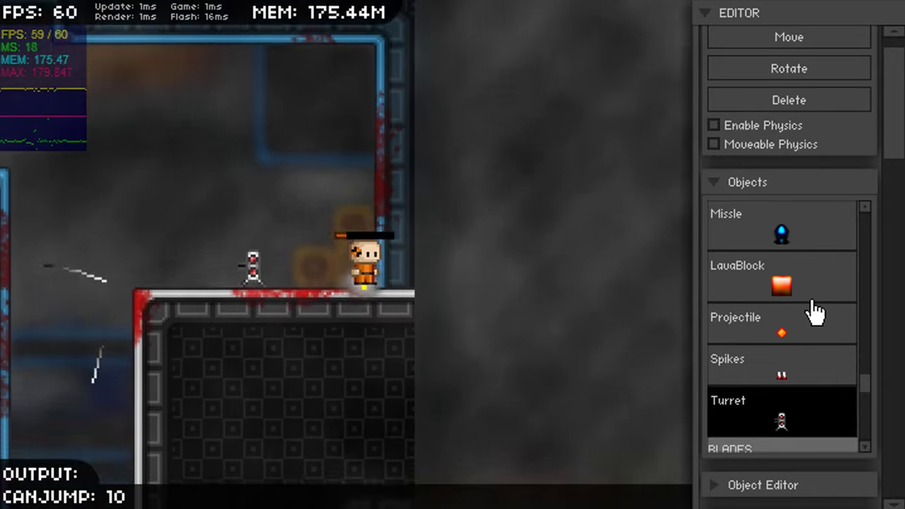
pyautogui.press('Up')
pyautogui.press('Left')
pyautogui.press('Up')
pyautogui.press('Right')
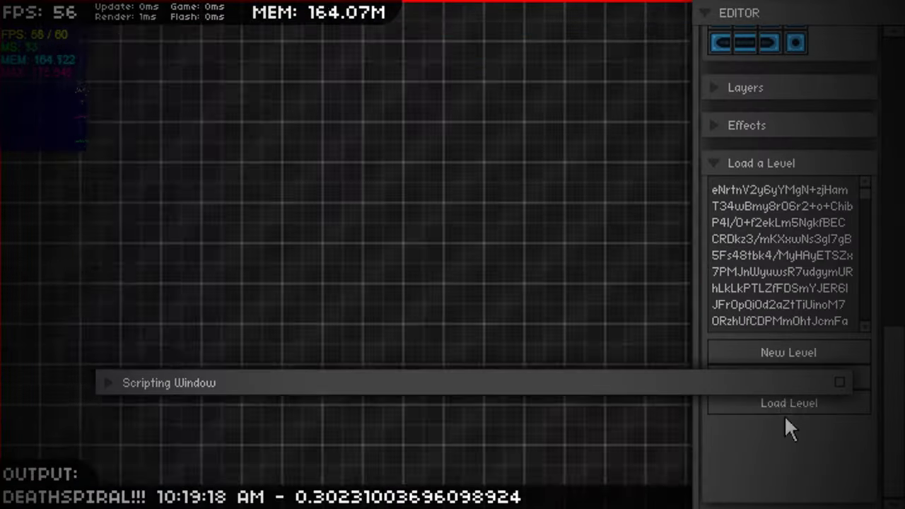
# Load the level from the pasted level code and expand the layer and effect settings
pyautogui.click(787, 404)
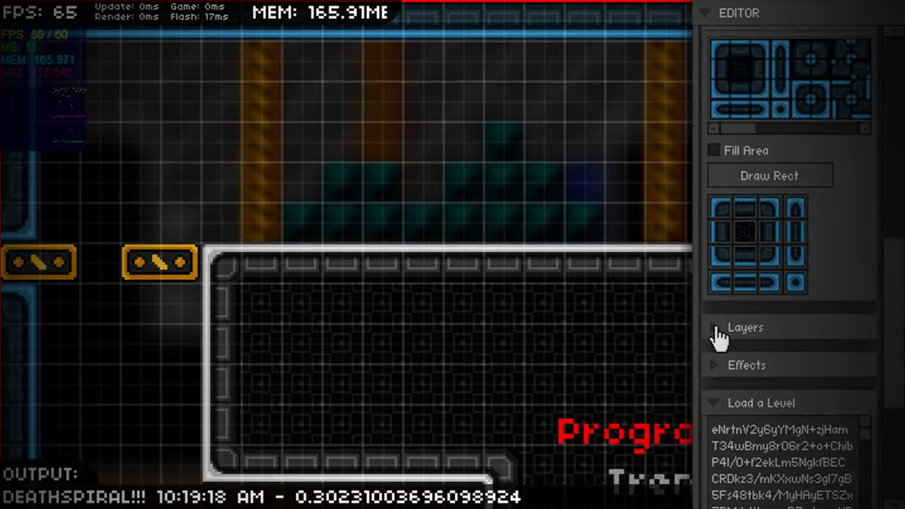
pyautogui.click(717, 329)
pyautogui.moveTo(894, 332); pyautogui.dragTo(894, 386)
pyautogui.moveTo(718, 463)
pyautogui.mouseDown()
pyautogui.moveTo(730, 463)
pyautogui.moveTo(715, 463)
pyautogui.mouseUp()
pyautogui.moveTo(894, 381); pyautogui.dragTo(894, 408)
# Set the colorize colour to FFFF75 and the brightness to 1.4, then readjust the contrast and raise the saturation
pyautogui.click(786, 324)
pyautogui.click(734, 438)
pyautogui.moveTo(737, 215); pyautogui.dragTo(731, 215)
pyautogui.moveTo(756, 161); pyautogui.dragTo(772, 163)
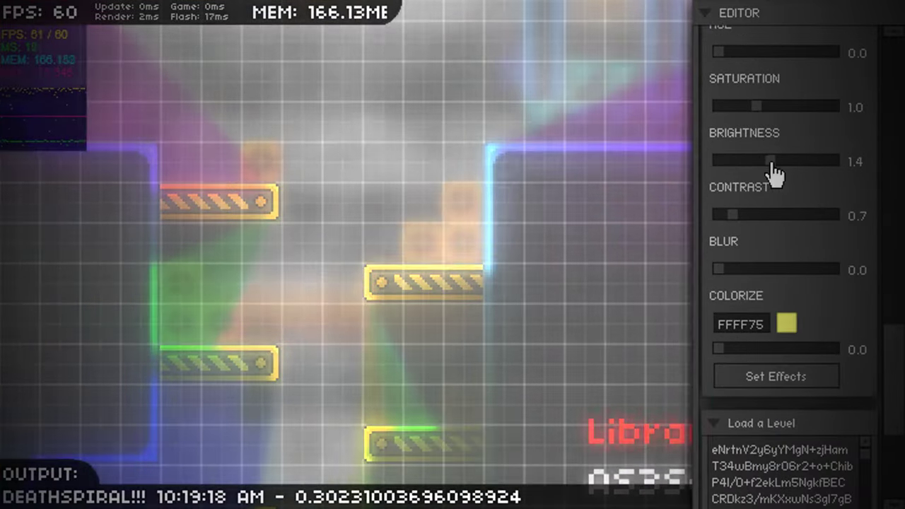
pyautogui.moveTo(756, 106); pyautogui.dragTo(785, 106)
pyautogui.moveTo(731, 215); pyautogui.dragTo(752, 215)
# Hide the grid and draw blue tile rectangles, strips and a single block in the open area
pyautogui.moveTo(894, 369); pyautogui.dragTo(894, 207)
pyautogui.click(713, 419)
pyautogui.moveTo(672, 170); pyautogui.dragTo(350, 258)
pyautogui.moveTo(671, 241); pyautogui.dragTo(127, 258)
pyautogui.moveTo(282, 185); pyautogui.dragTo(438, 258)
pyautogui.click(242, 222)
pyautogui.moveTo(484, 223); pyautogui.dragTo(523, 223)
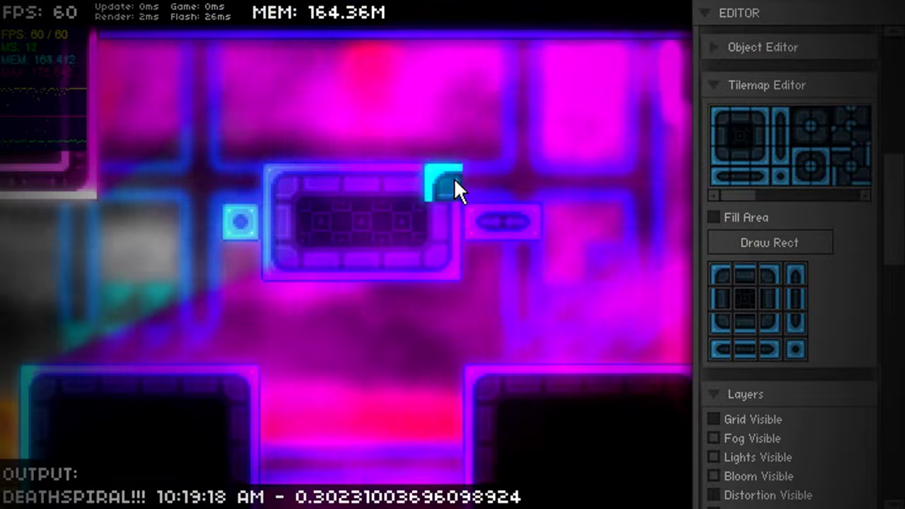
pyautogui.moveTo(454, 177); pyautogui.dragTo(413, 238)
pyautogui.moveTo(678, 241); pyautogui.dragTo(212, 237)
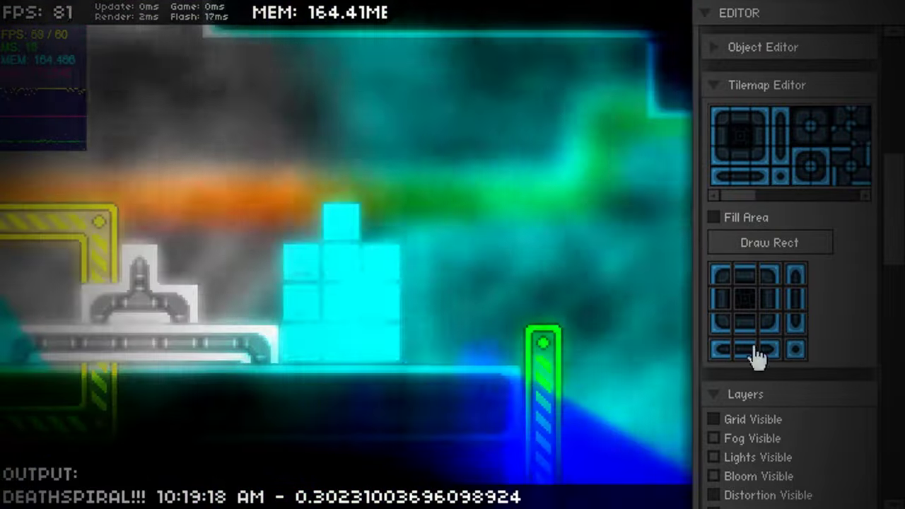
# Turn off the fog, lights and bloom layers and drop CBox objects above the new blue tiles
pyautogui.scroll(-3, 750, 356)
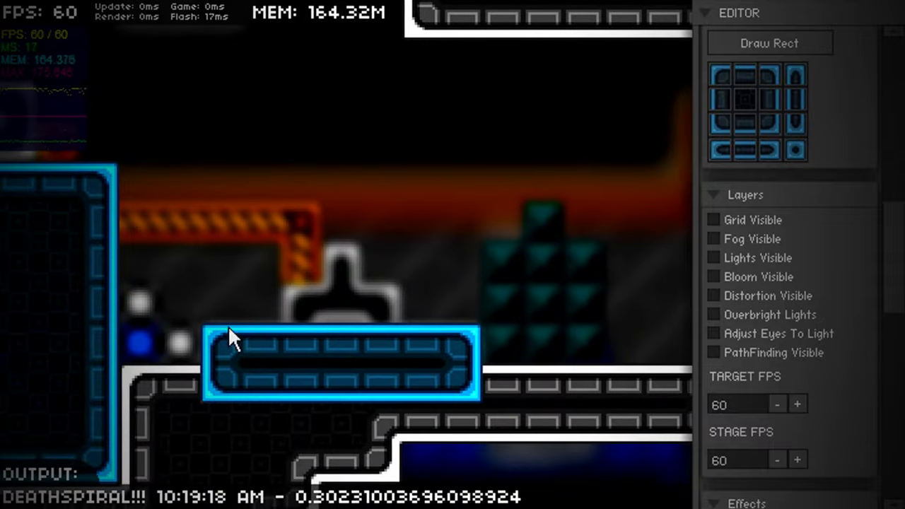
pyautogui.scroll(3, 896, 209)
pyautogui.click(781, 396)
pyautogui.click(396, 191)
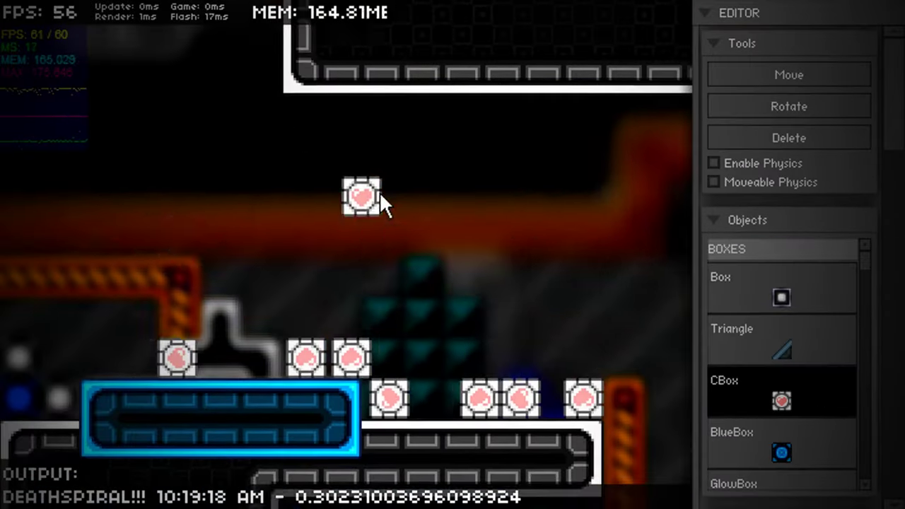
pyautogui.click(379, 195)
# Place a Platform object in the open space above the CBox piles
pyautogui.scroll(-5, 814, 415)
pyautogui.click(781, 311)
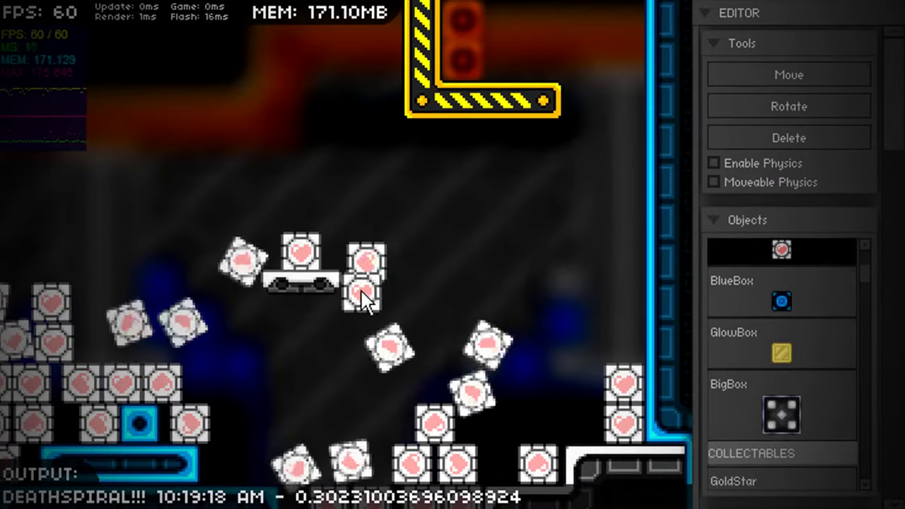
pyautogui.scroll(-3, 796, 229)
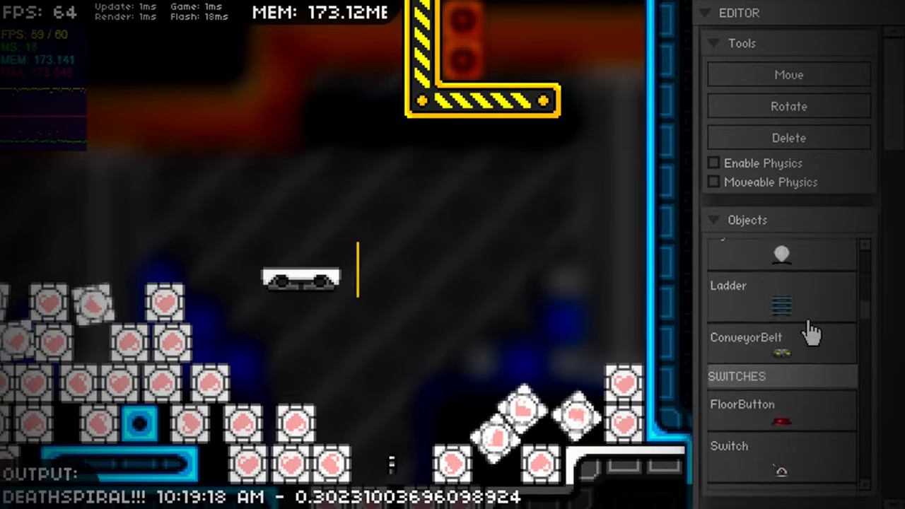
# Drop several GoldCoin objects around the platform and over the box piles
pyautogui.scroll(4, 808, 322)
pyautogui.click(788, 388)
pyautogui.click(382, 200)
pyautogui.click(524, 422)
pyautogui.click(435, 118)
pyautogui.click(574, 291)
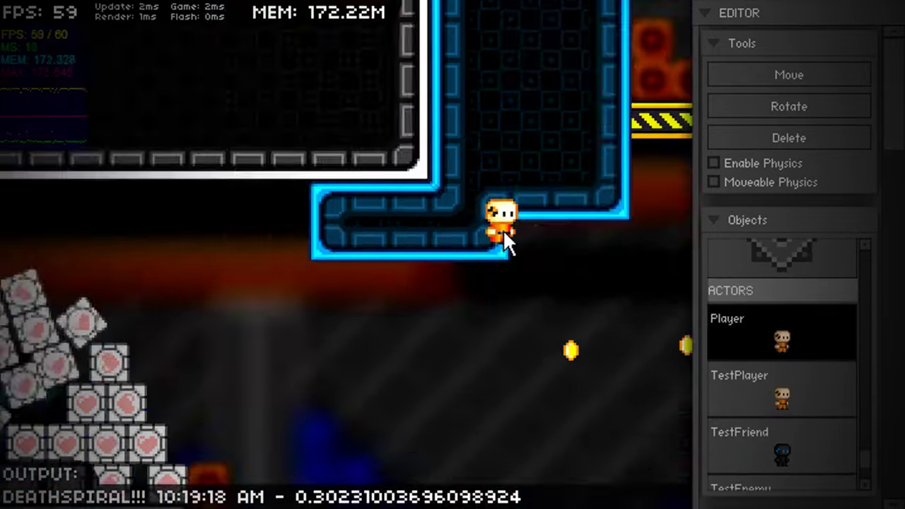
# Play-test the Player among the boxes, coins and blade, leaving only the fog layer visible
pyautogui.scroll(2, 804, 460)
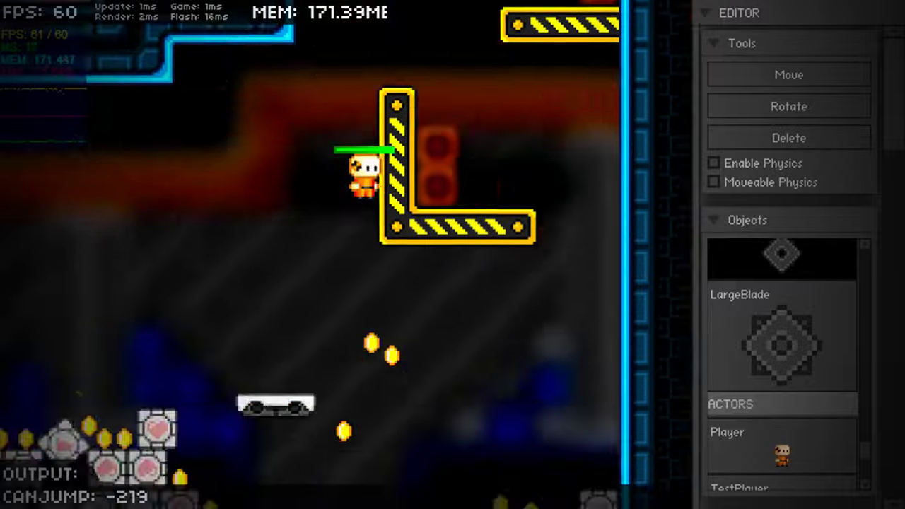
pyautogui.click(739, 275)
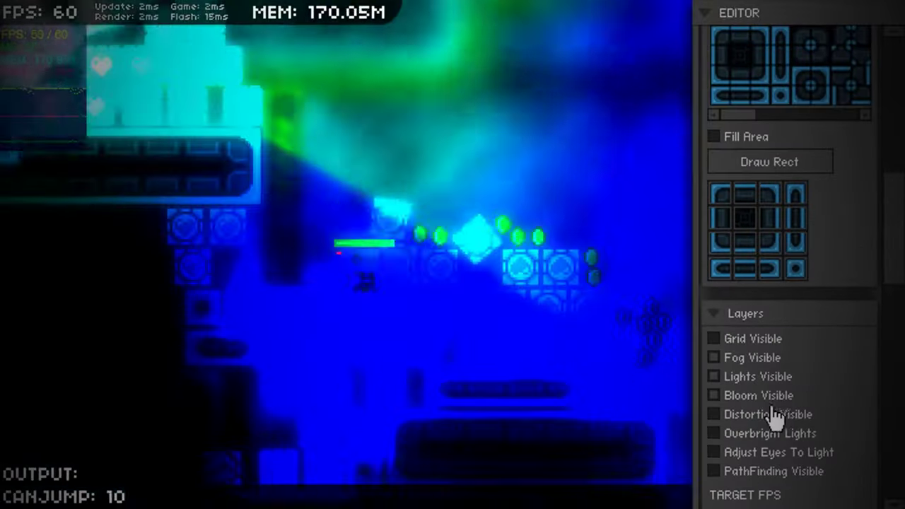
pyautogui.press('d')
pyautogui.click(762, 397)
pyautogui.press('a')
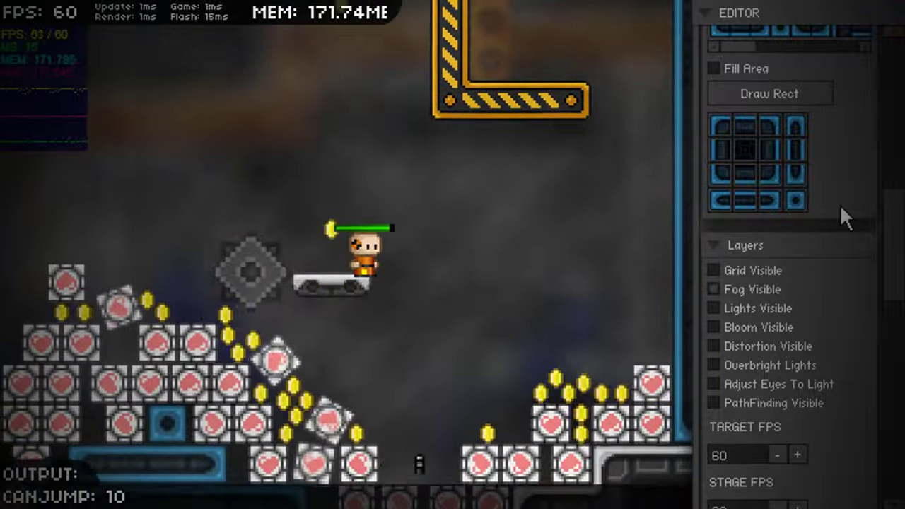
pyautogui.press('Up')
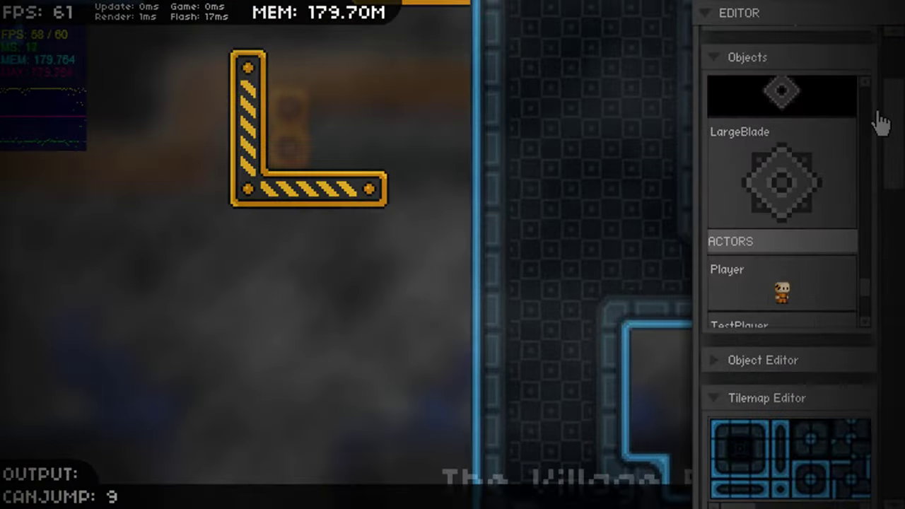
pyautogui.scroll(5, 884, 120)
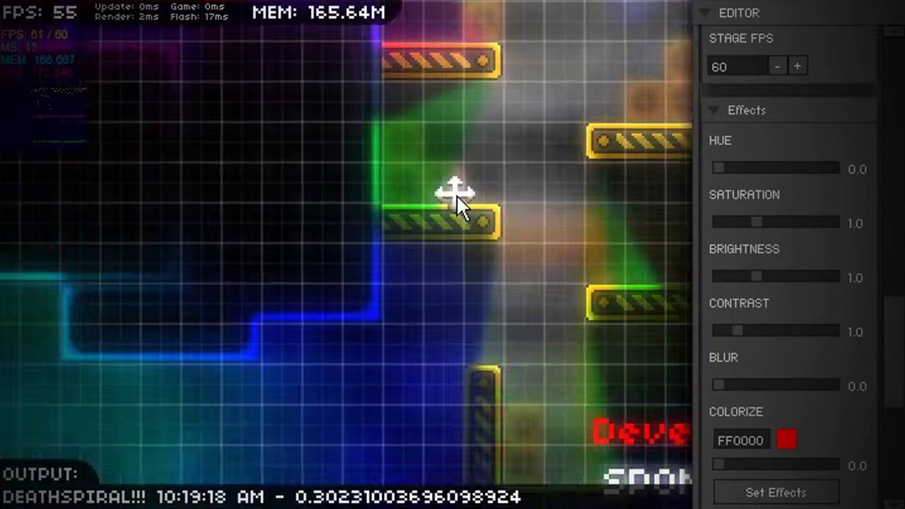
# Change the colorize colour to FFFF75 and adjust the level's contrast, brightness and saturation
pyautogui.click(838, 465)
pyautogui.click(804, 417)
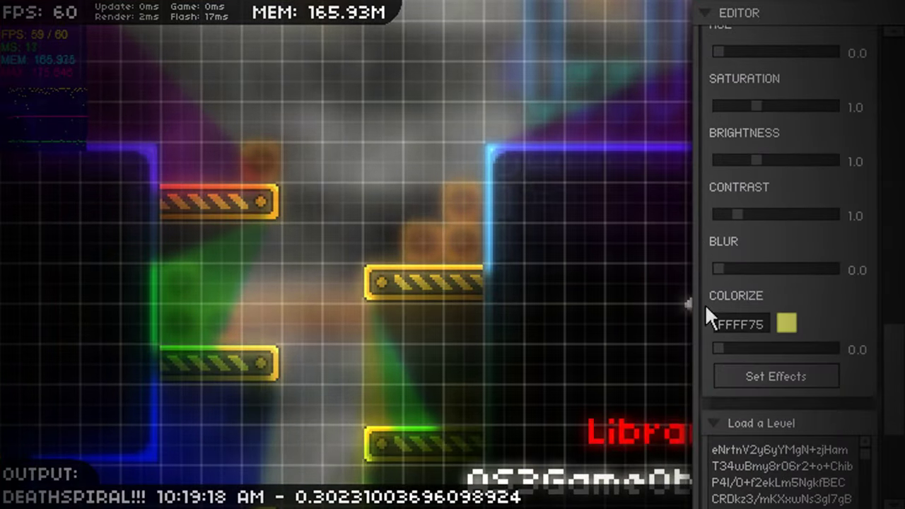
pyautogui.moveTo(738, 214); pyautogui.dragTo(732, 214)
pyautogui.moveTo(756, 161); pyautogui.dragTo(773, 161)
pyautogui.moveTo(731, 214); pyautogui.dragTo(752, 214)
pyautogui.moveTo(756, 106); pyautogui.dragTo(786, 108)
# Draw a blue tile rectangle in the open area and turn off the bloom layer
pyautogui.scroll(3, 785, 120)
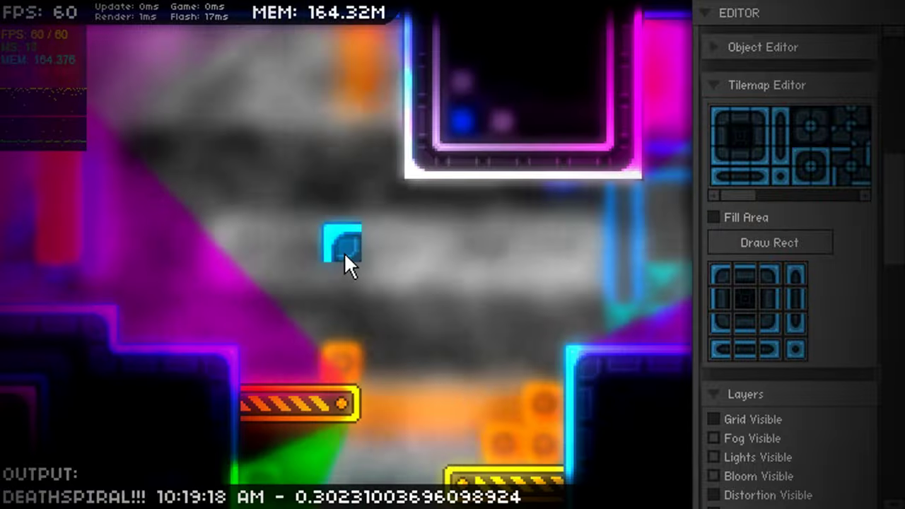
pyautogui.moveTo(281, 182); pyautogui.dragTo(471, 218)
pyautogui.click(729, 277)
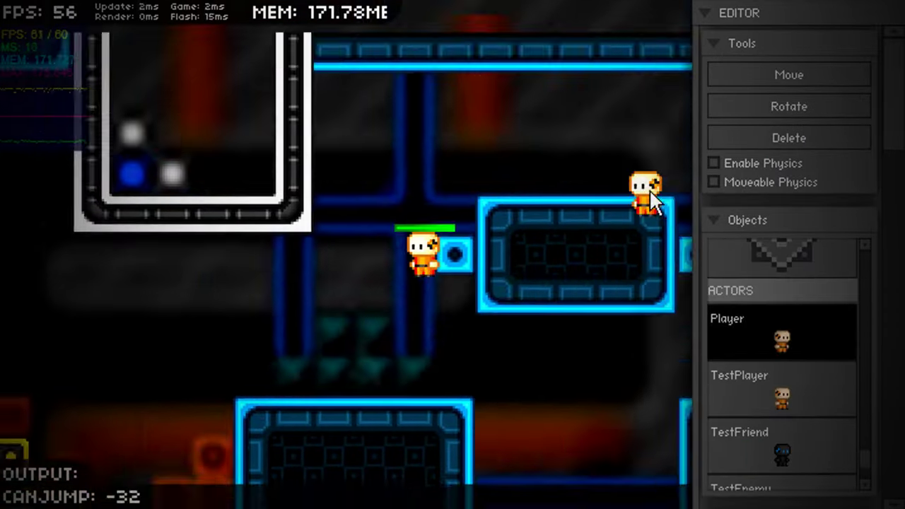
# Choose the blade object above LargeBlade and move the Player left past the blue blocks
pyautogui.scroll(2, 792, 269)
pyautogui.click(792, 260)
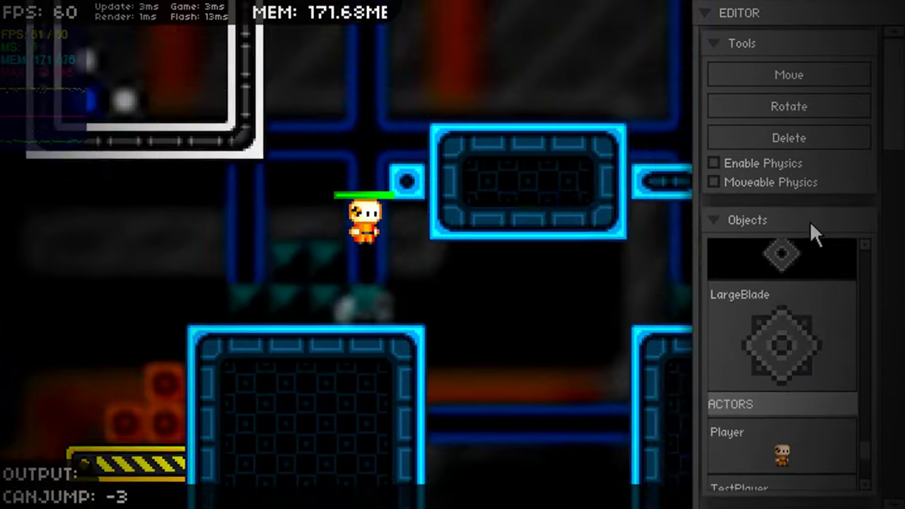
pyautogui.press('a')
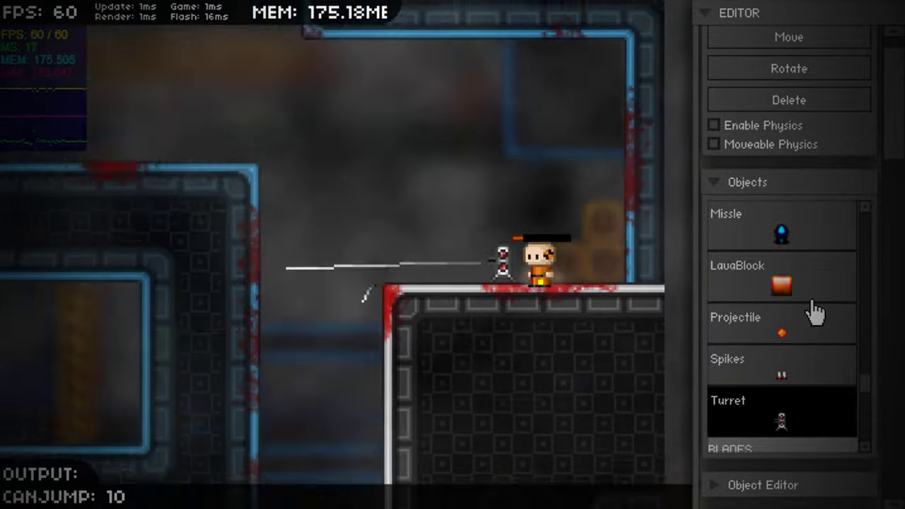
pyautogui.click(792, 231)
pyautogui.click(275, 456)
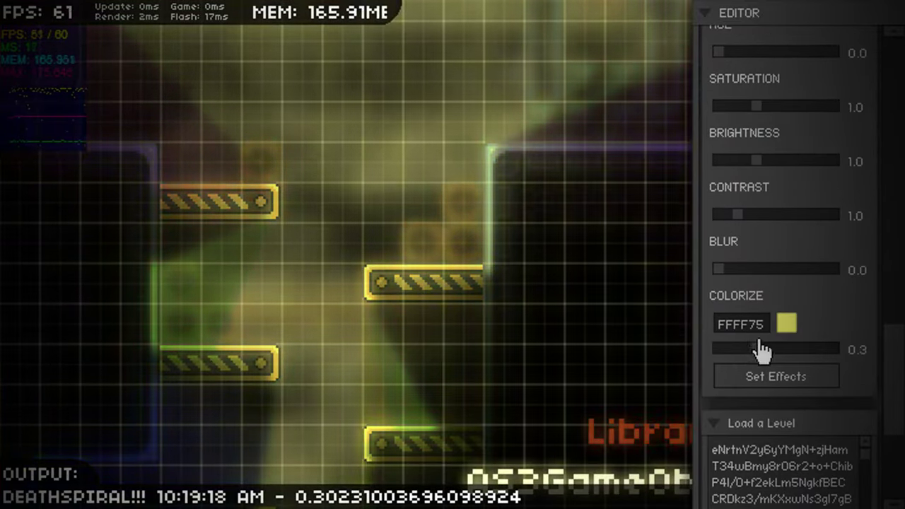
# Set the colorize strength to 0.0, then readjust the contrast and raise the brightness and saturation
pyautogui.moveTo(759, 346); pyautogui.dragTo(714, 342)
pyautogui.moveTo(737, 214); pyautogui.dragTo(732, 214)
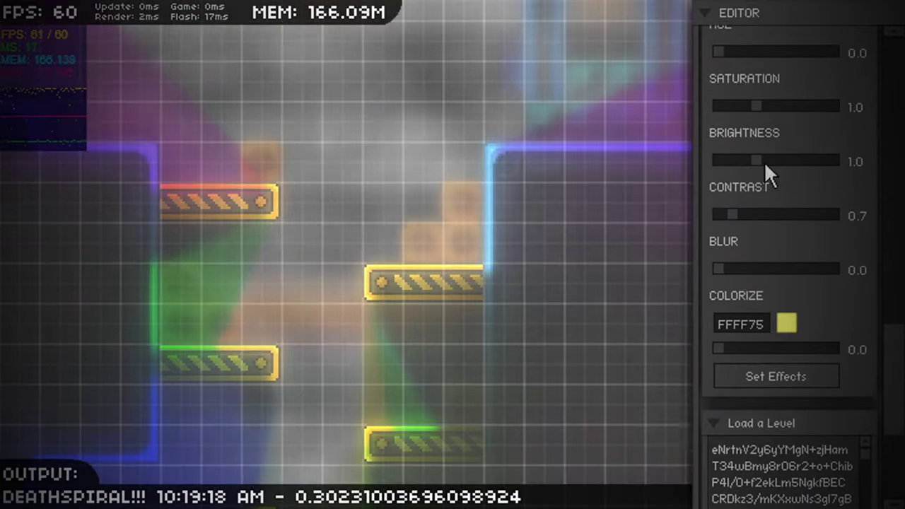
pyautogui.moveTo(758, 161); pyautogui.dragTo(773, 162)
pyautogui.moveTo(732, 214); pyautogui.dragTo(752, 215)
pyautogui.moveTo(756, 107); pyautogui.dragTo(786, 109)
# Place a Platform above the box piles and bring the actor objects into the object list
pyautogui.scroll(4, 781, 120)
pyautogui.moveTo(719, 200); pyautogui.dragTo(721, 201)
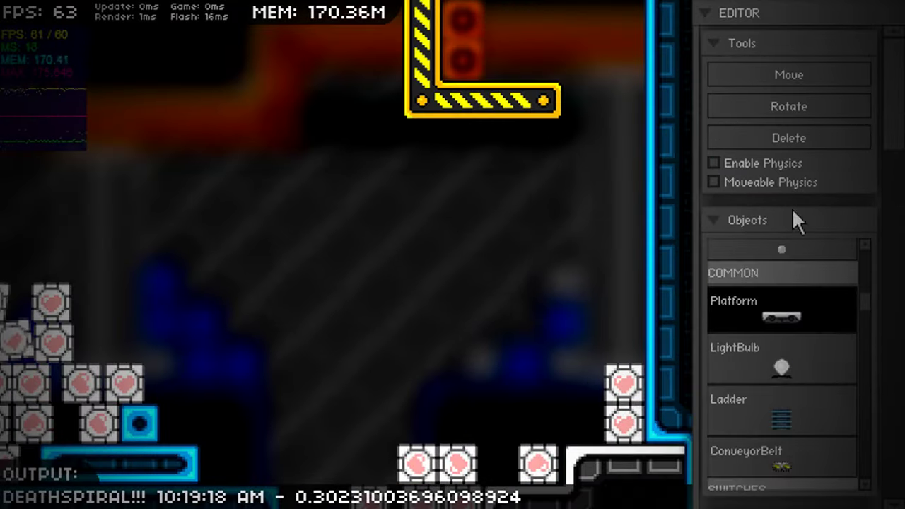
pyautogui.click(298, 282)
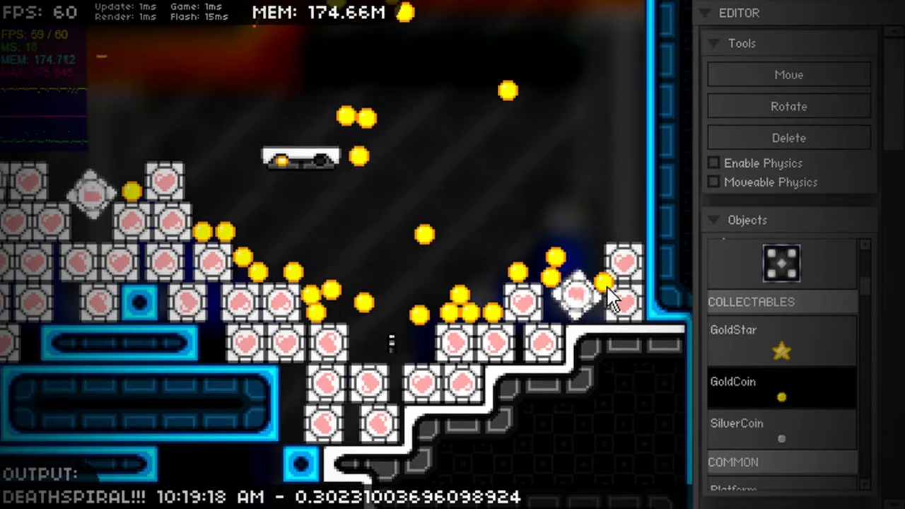
pyautogui.scroll(-5, 816, 347)
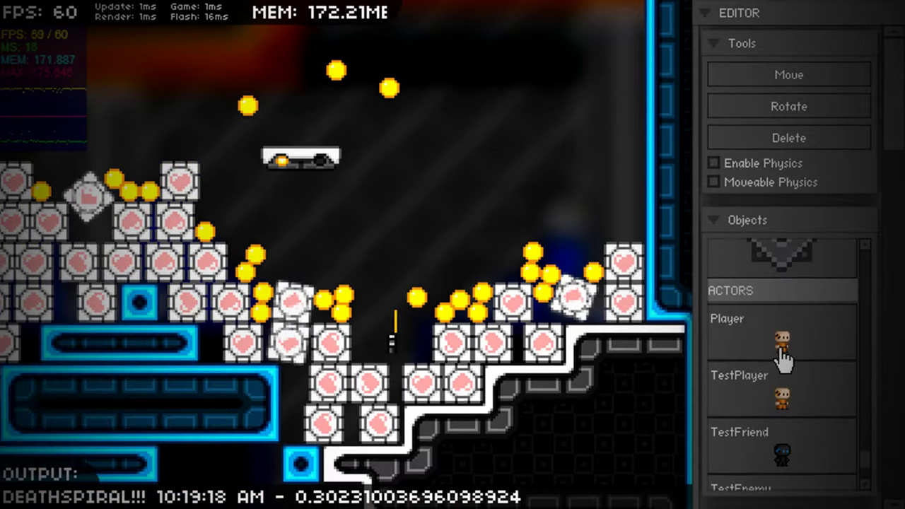